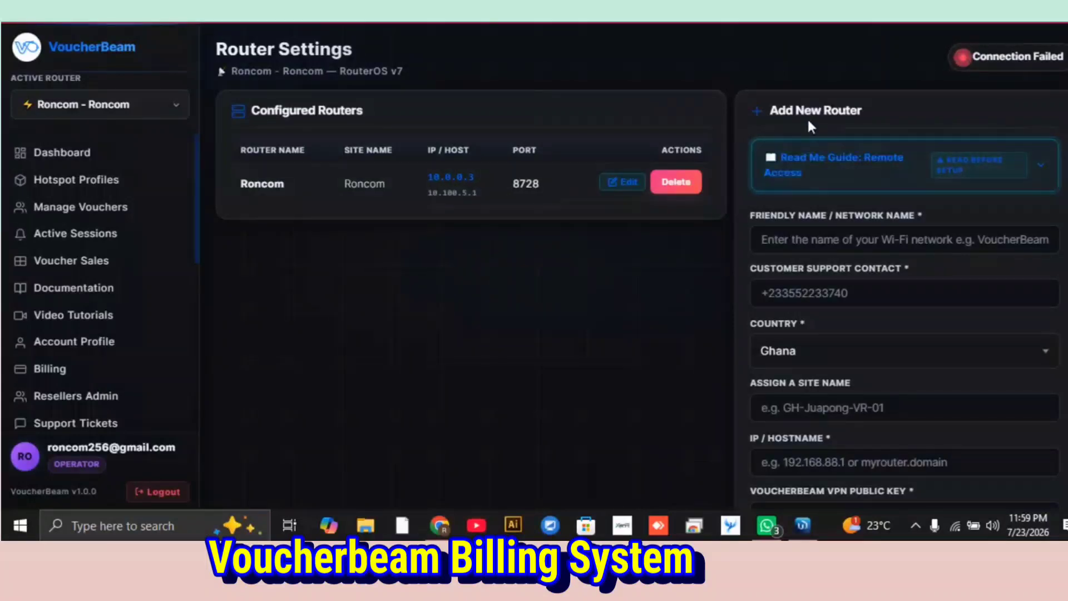
Expand the Remote Access guide for adding a router, copy its required terminal setup command and dismiss the notice.
left_click(808, 163)
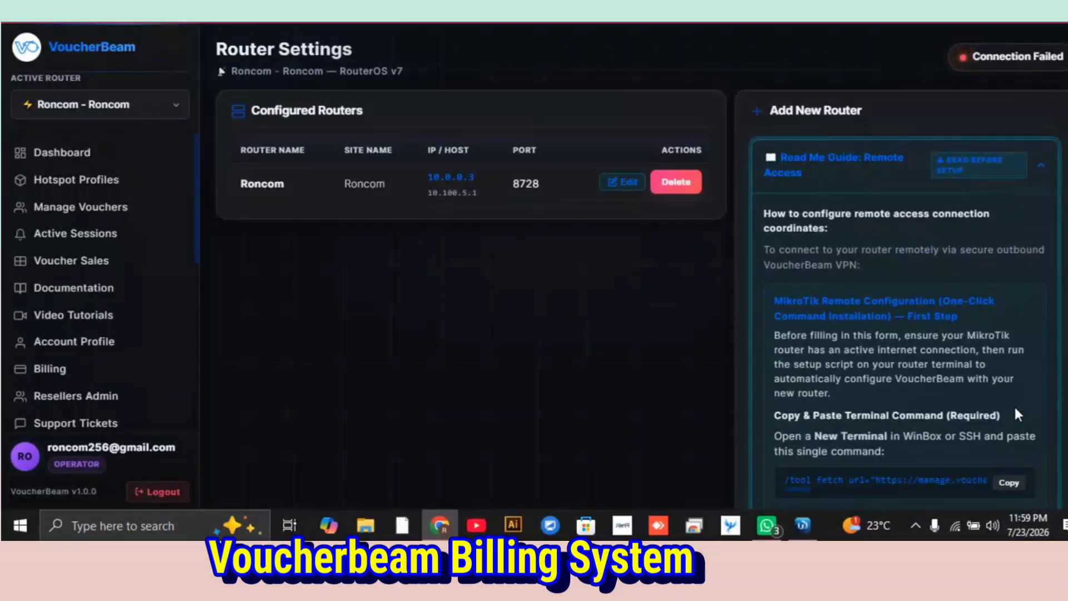
left_click(1007, 484)
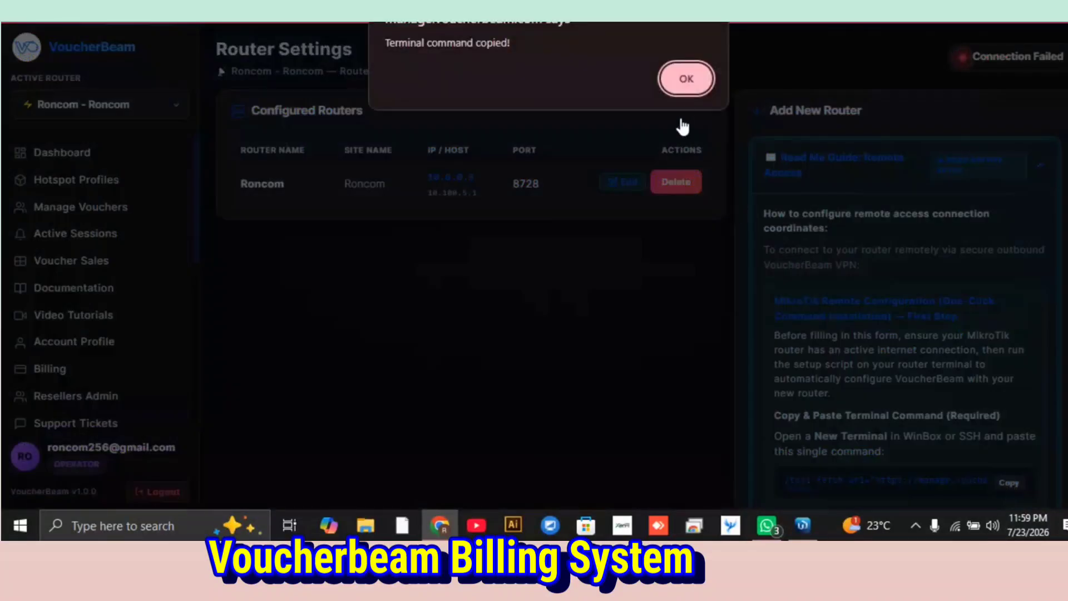
left_click(681, 86)
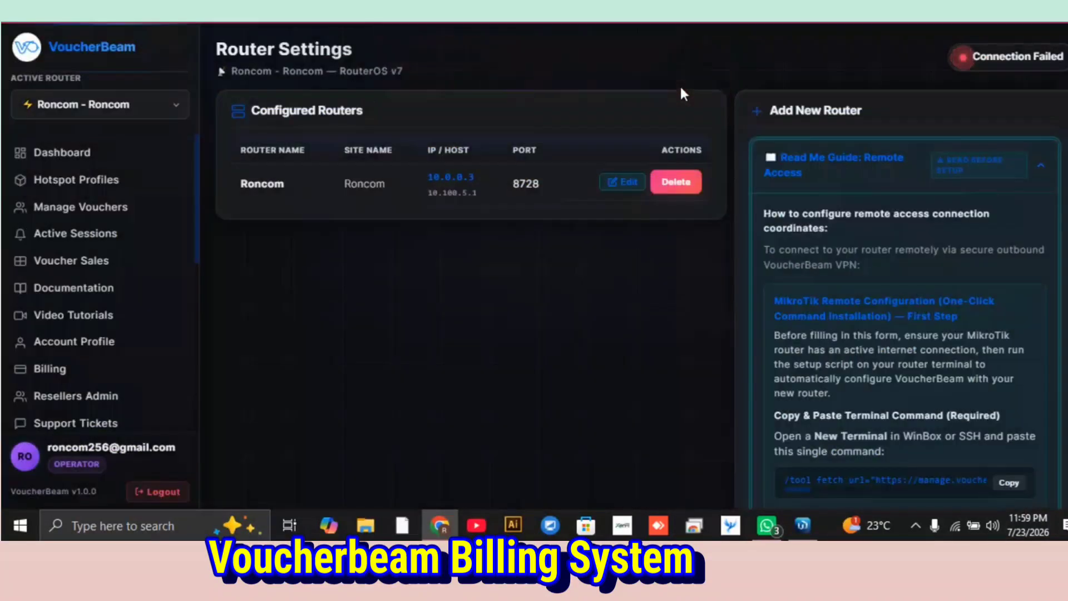
Switch to WinBox, close the Users window and check the DHCP client status and IP address of ether1.
left_click(810, 534)
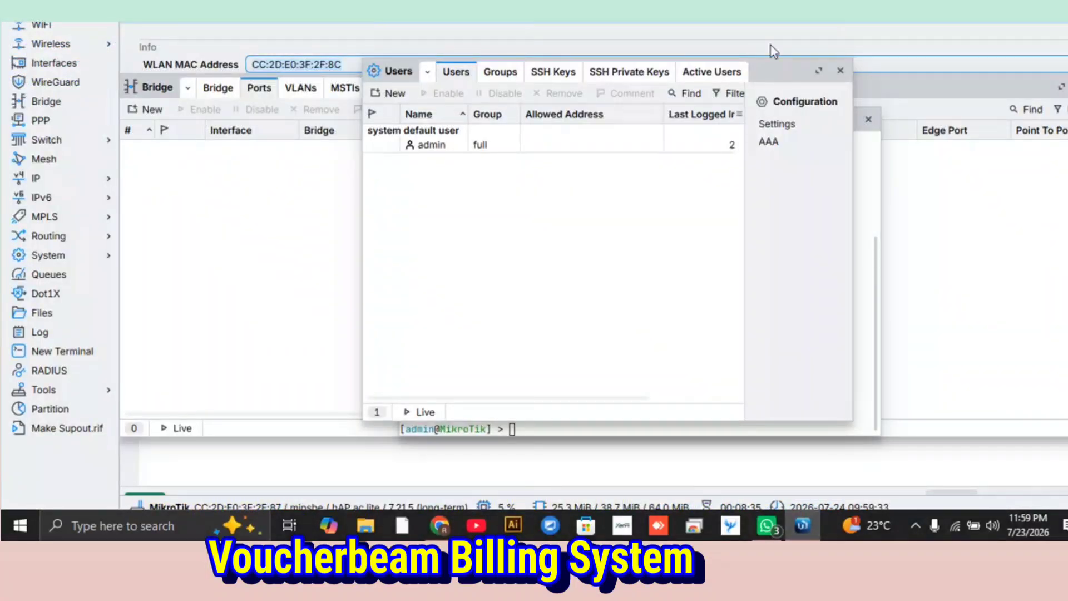
left_click(840, 70)
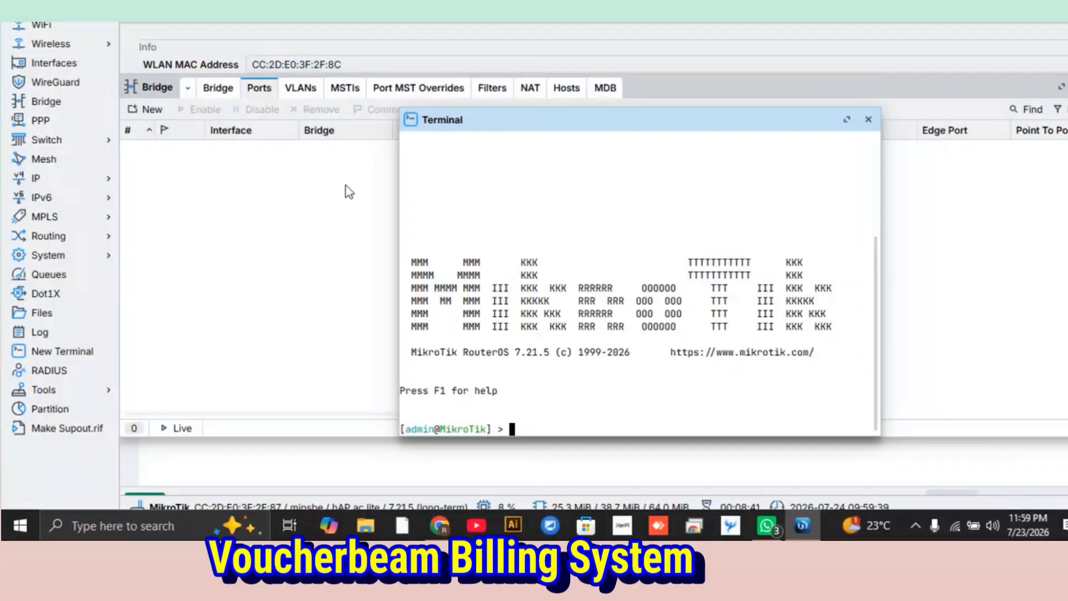
left_click(63, 178)
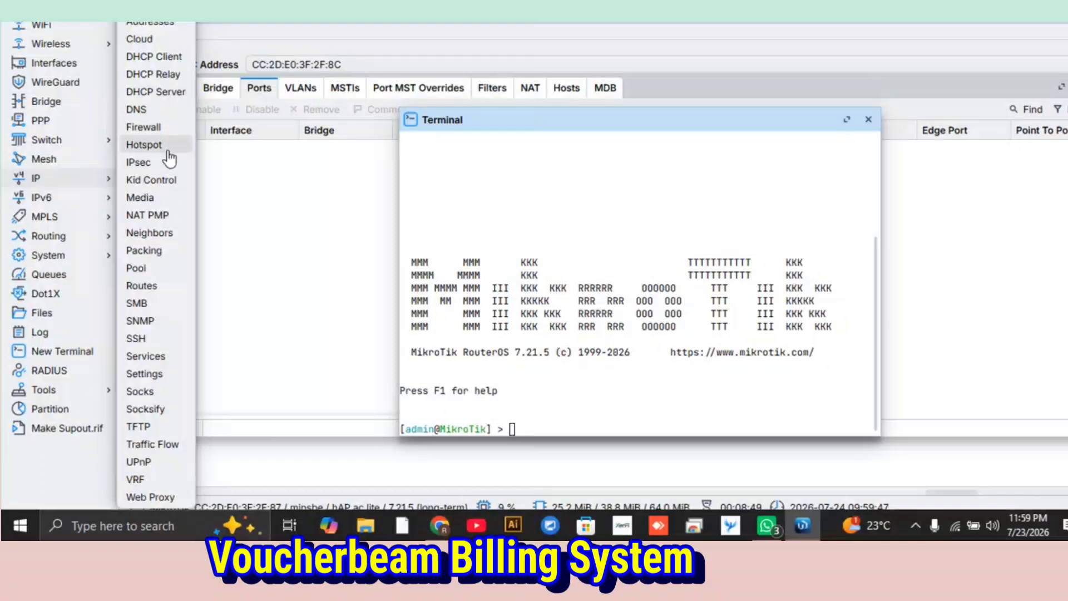
left_click(165, 63)
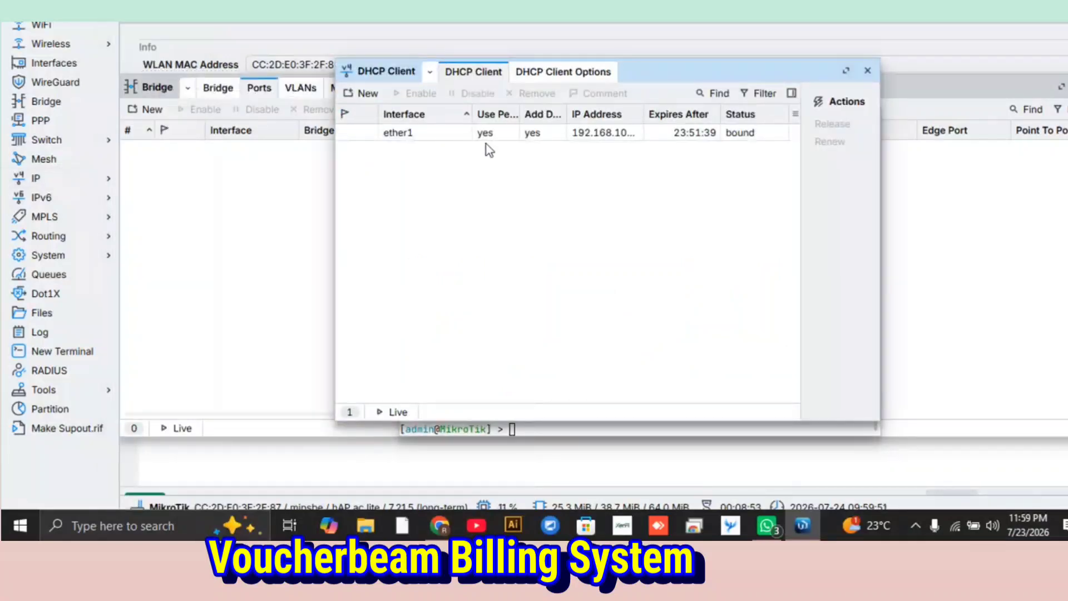
left_click(511, 134)
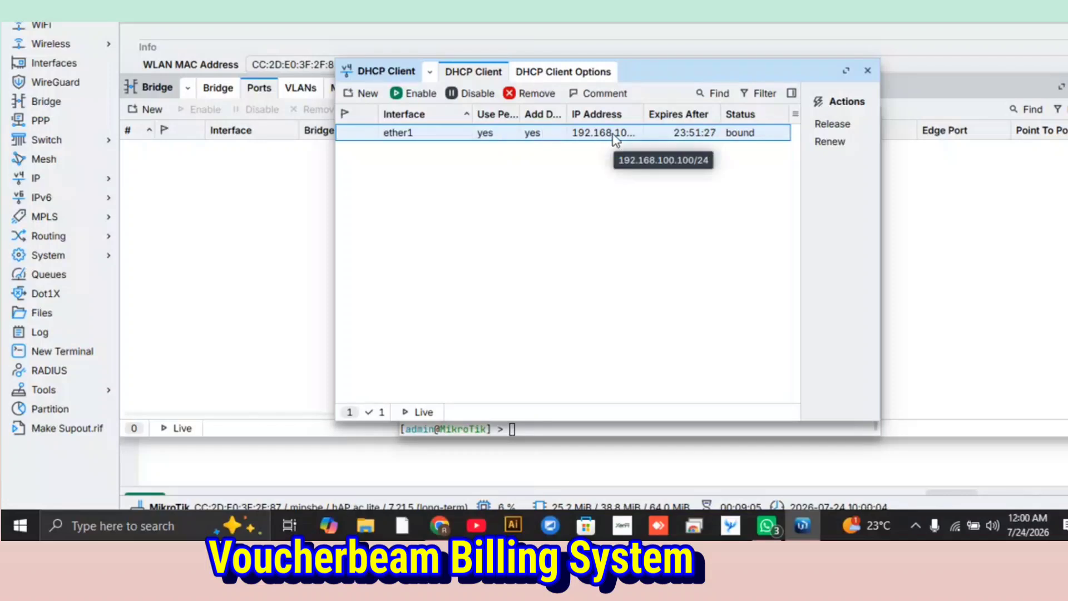
left_click(868, 71)
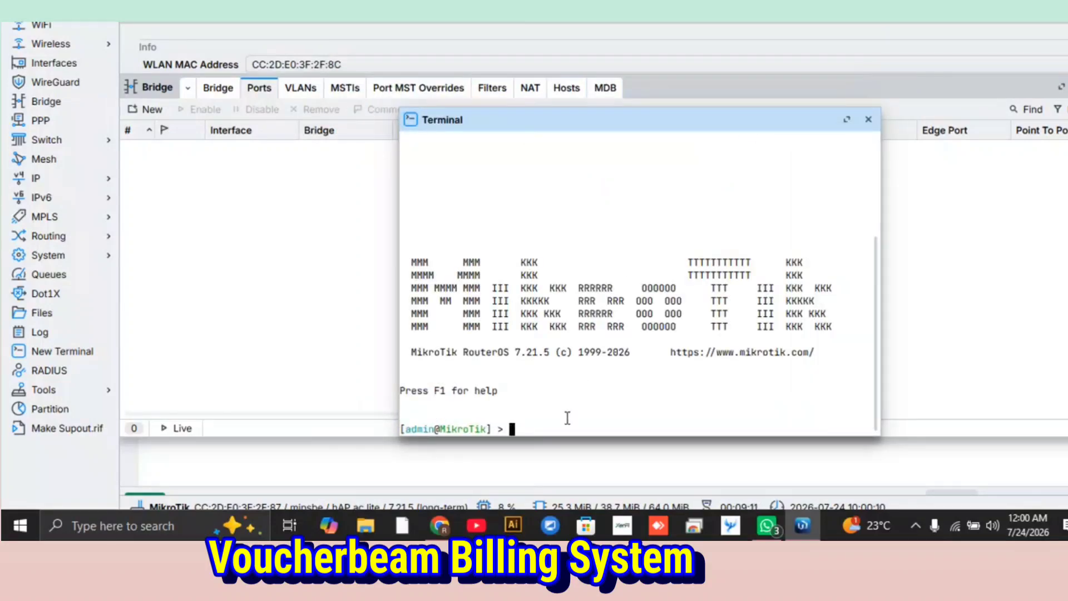
Run the copied VoucherBeam setup command, including its access token, in the MikroTik terminal and dismiss the chat notification.
key("ctrl+v")
key("Return")
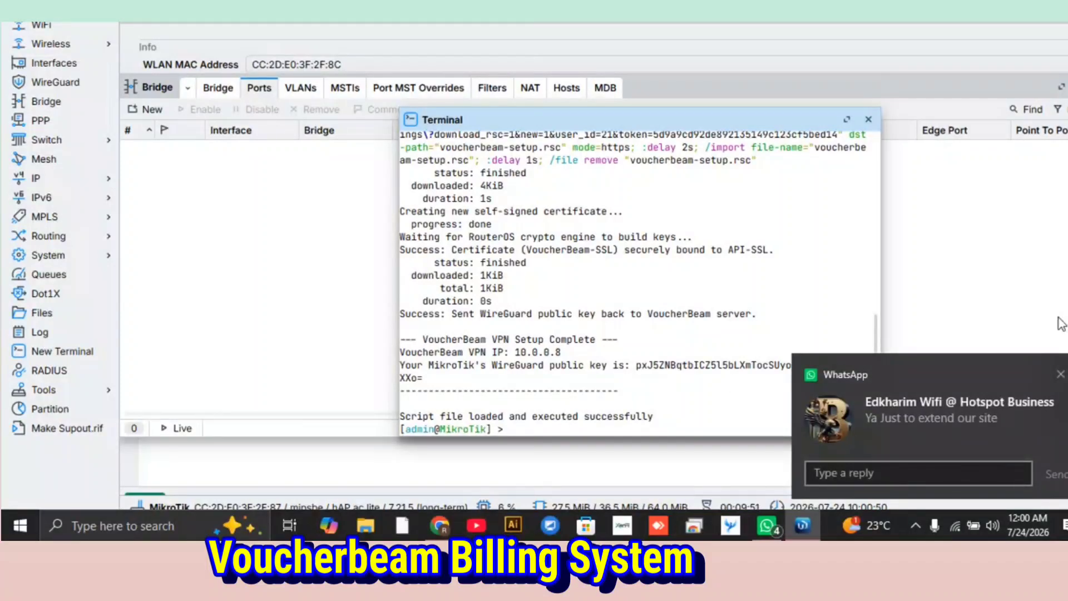
left_click(1059, 374)
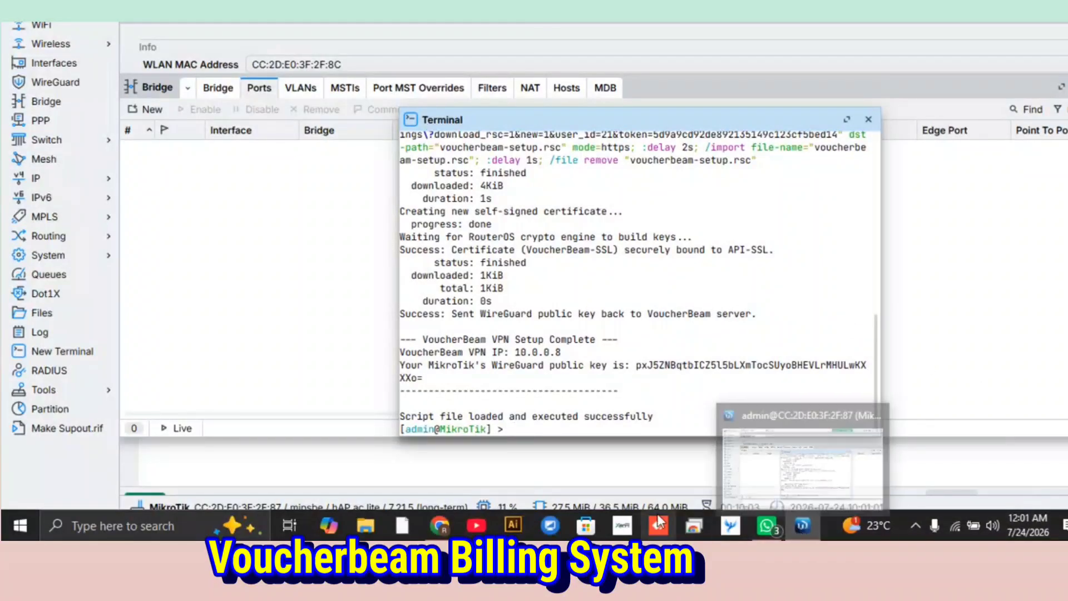
Switch back to VoucherBeam in the browser and enter RonTec Wifi as the new router's network name.
left_click(440, 525)
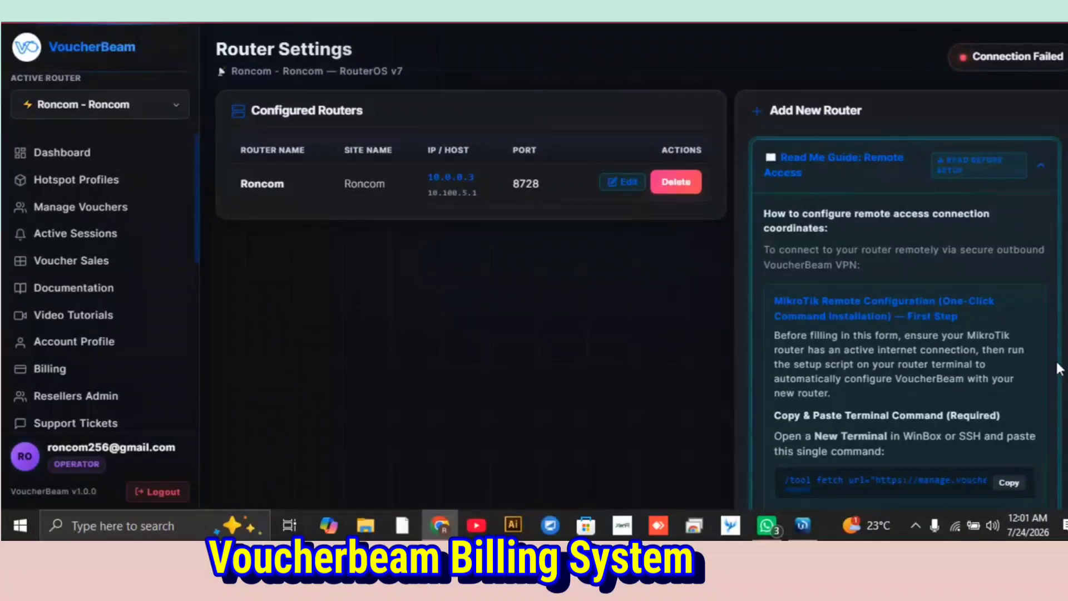
scroll(1058, 368, "down", 6)
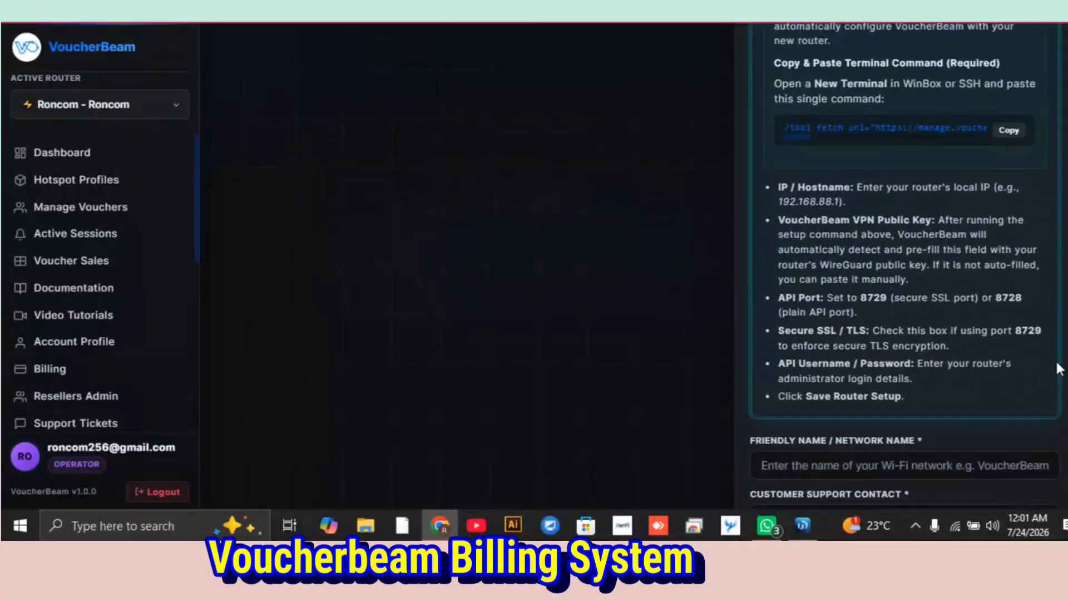
scroll(1058, 369, "down", 4)
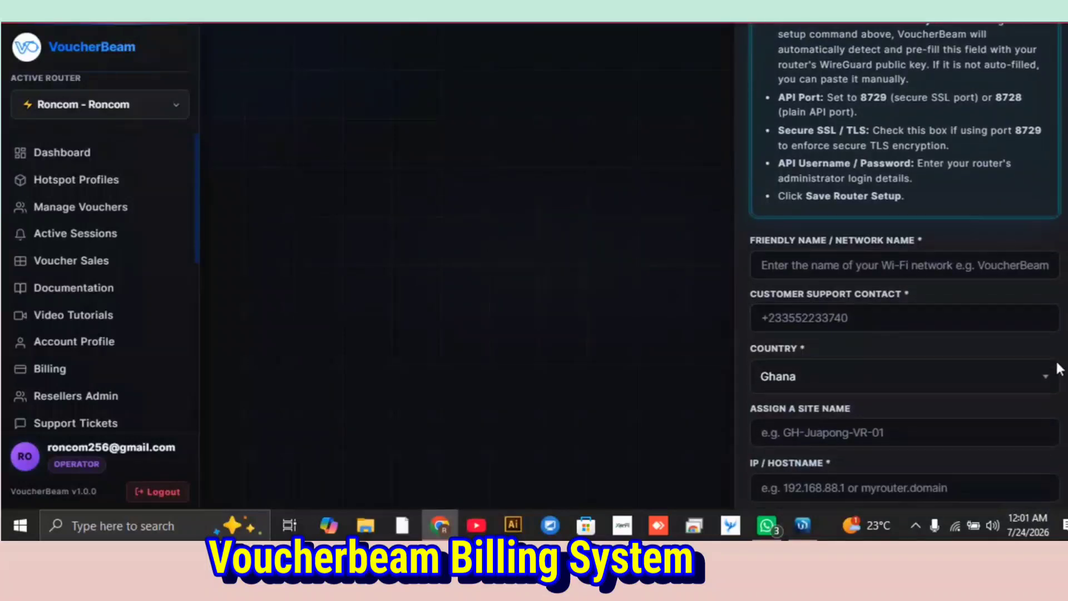
scroll(1058, 369, "down", 1)
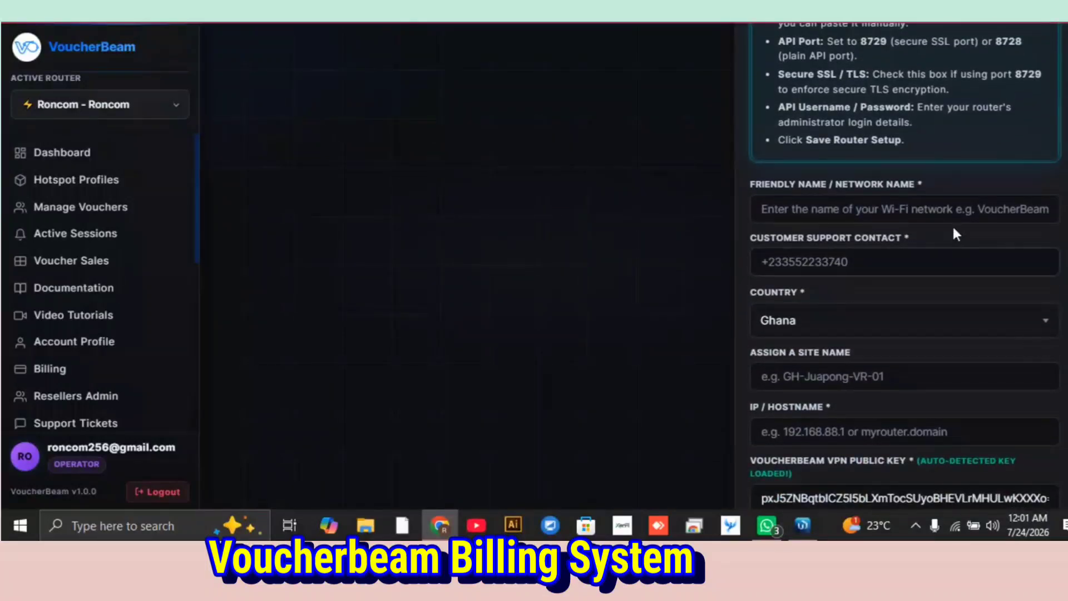
left_click(912, 207)
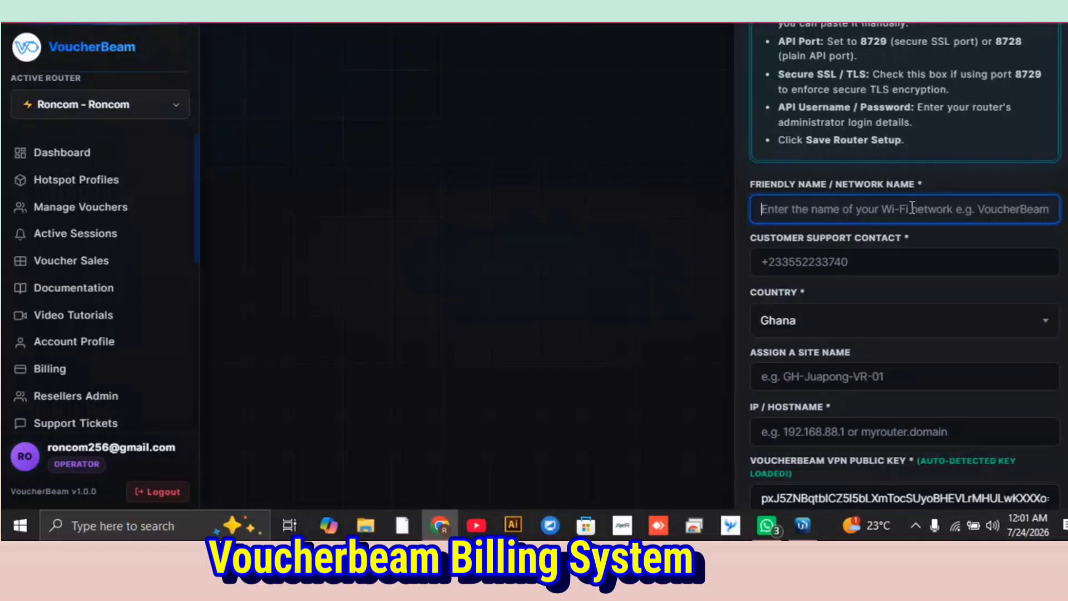
type("R")
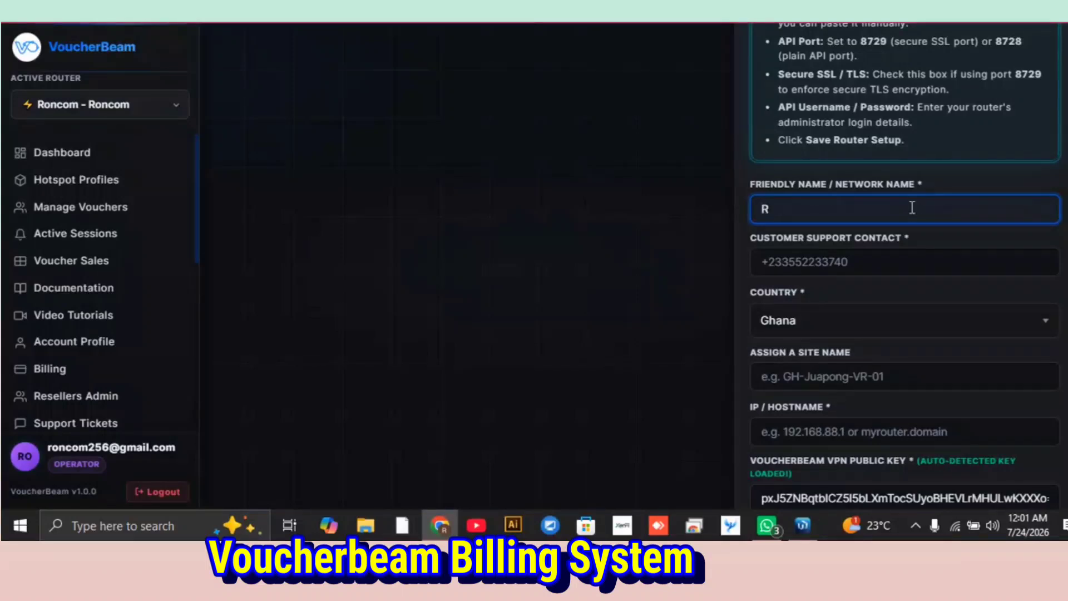
type("onTec Wifi")
Enter the customer support phone number with its country code and set the country to Uganda.
left_click(901, 261)
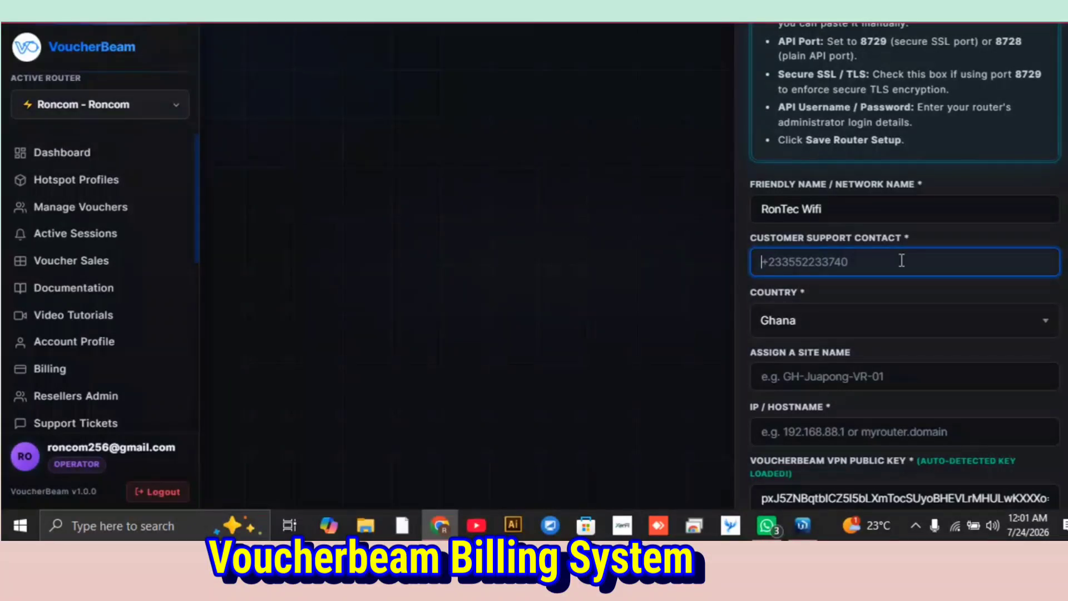
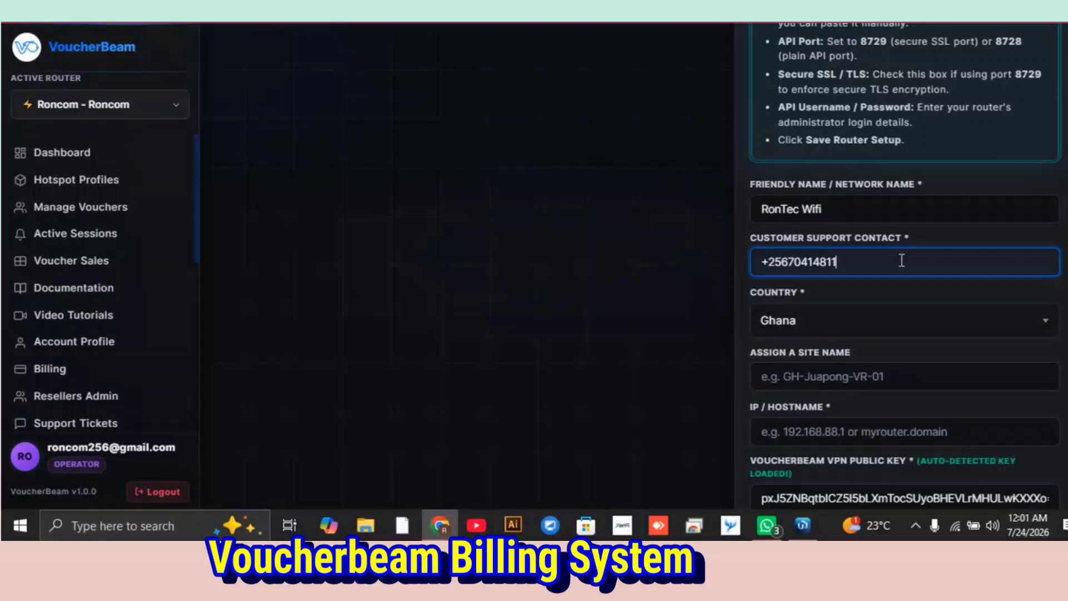
left_click(985, 320)
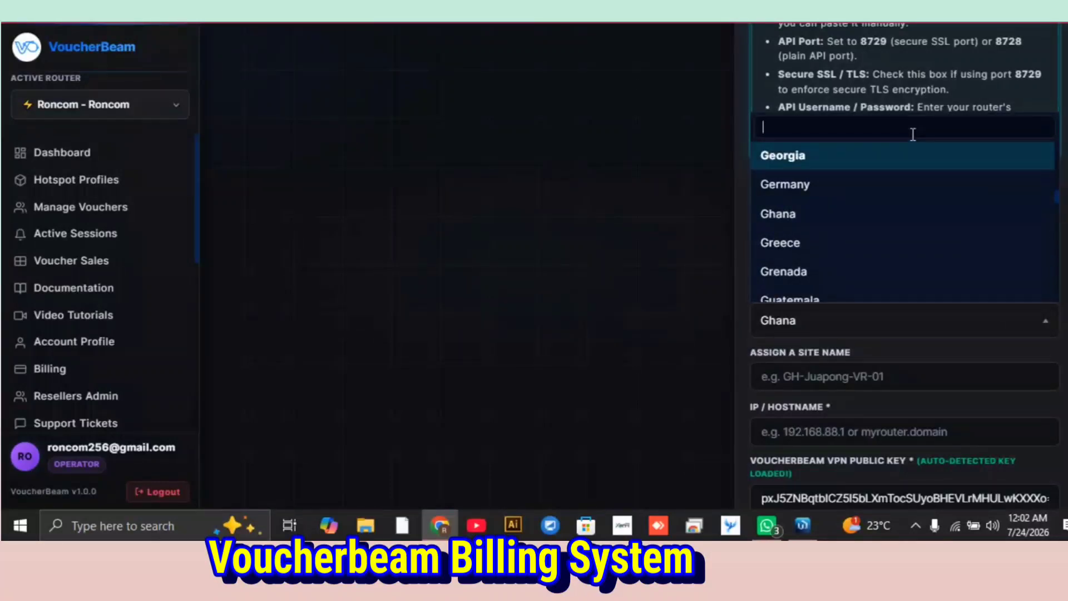
type("ug")
left_click(881, 264)
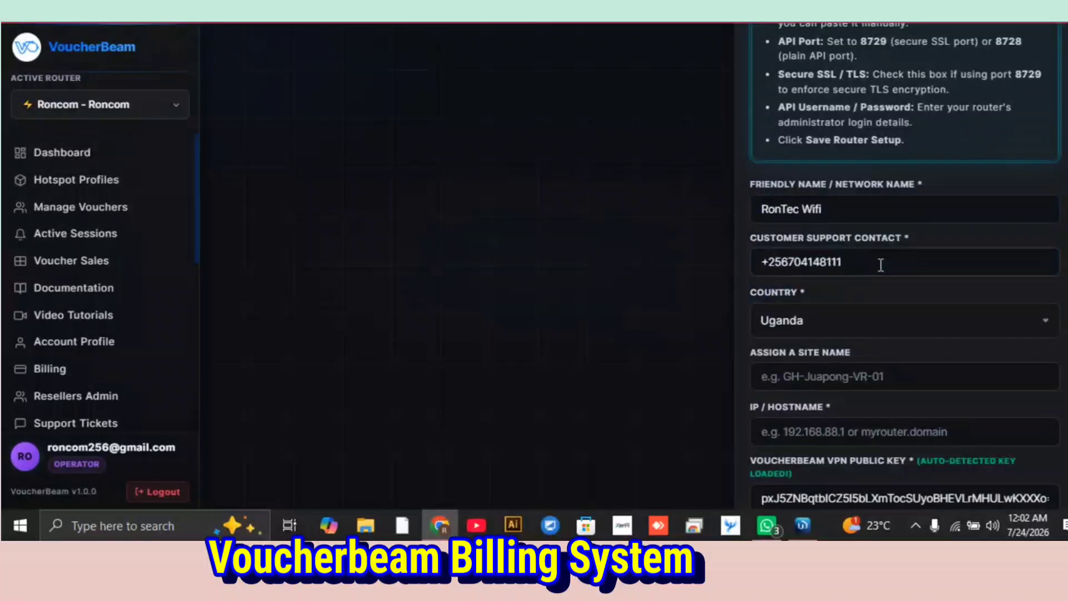
Assign the site name RonTec to the new router.
left_click(949, 379)
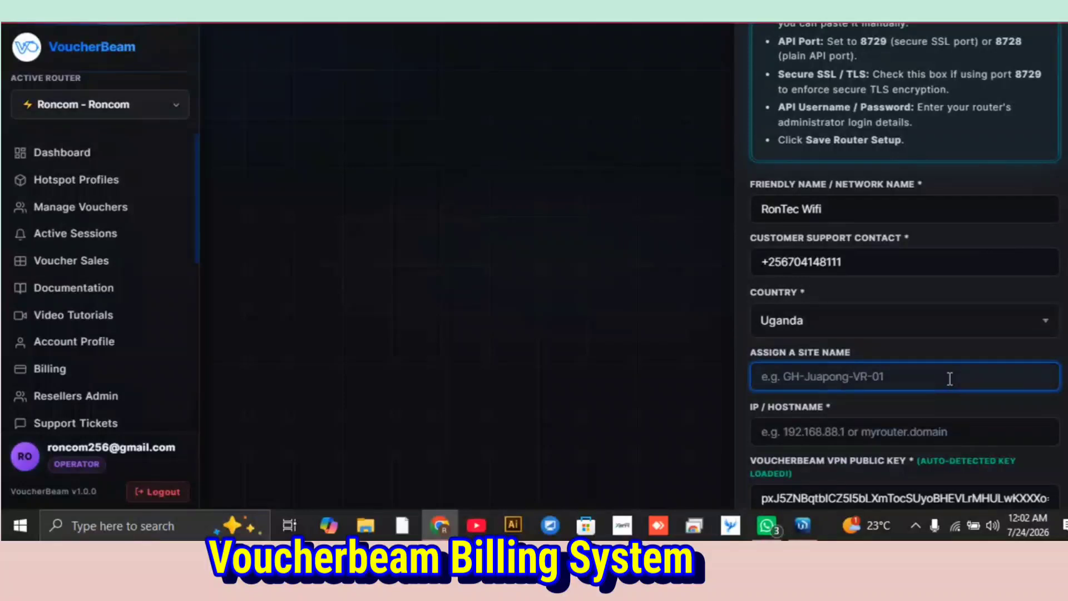
type("R")
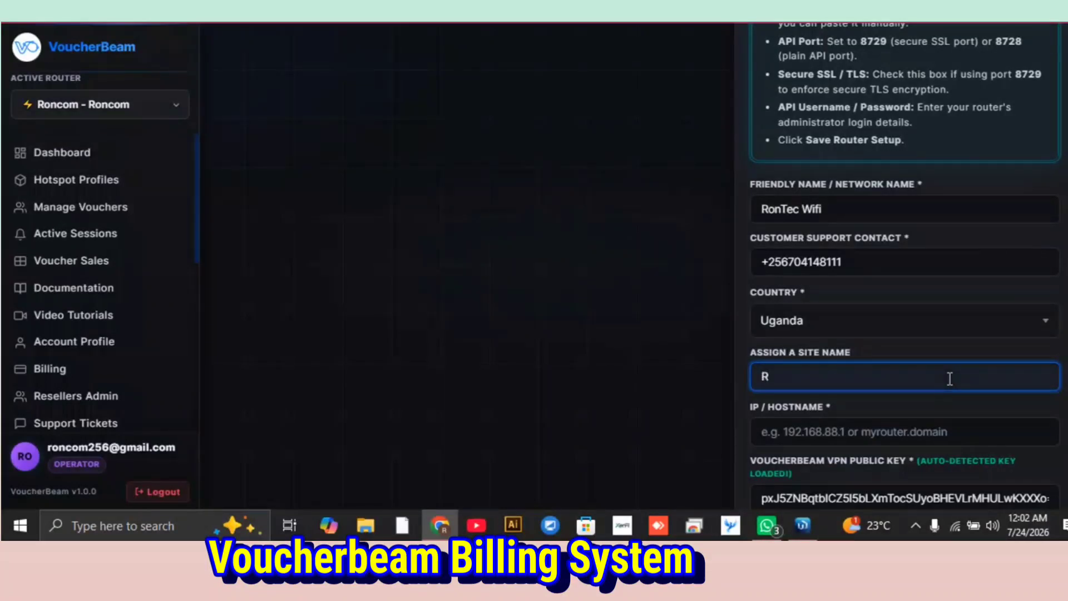
type("on")
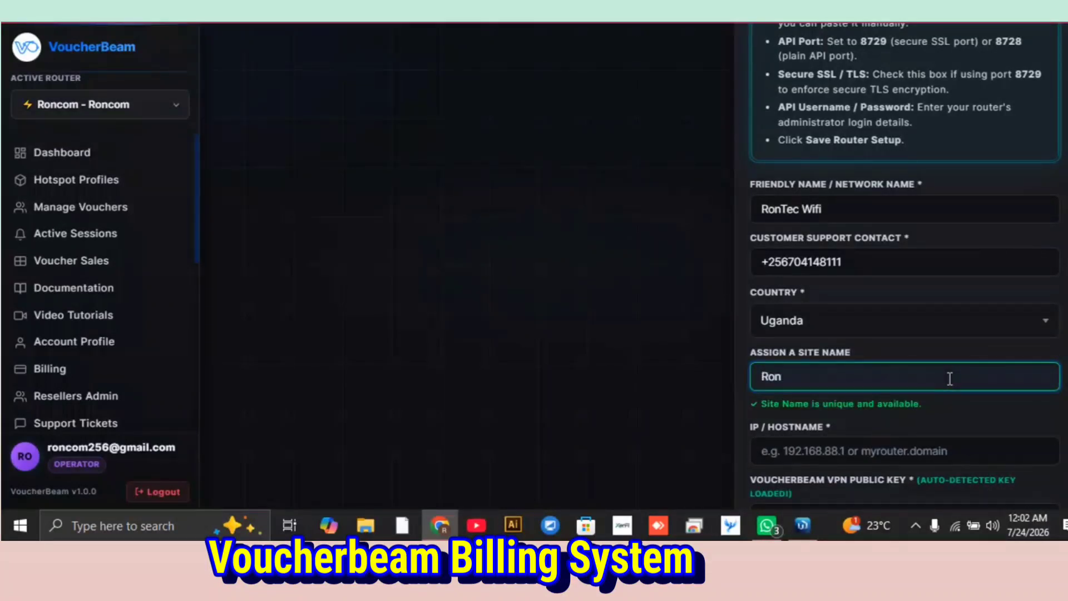
type("Tec")
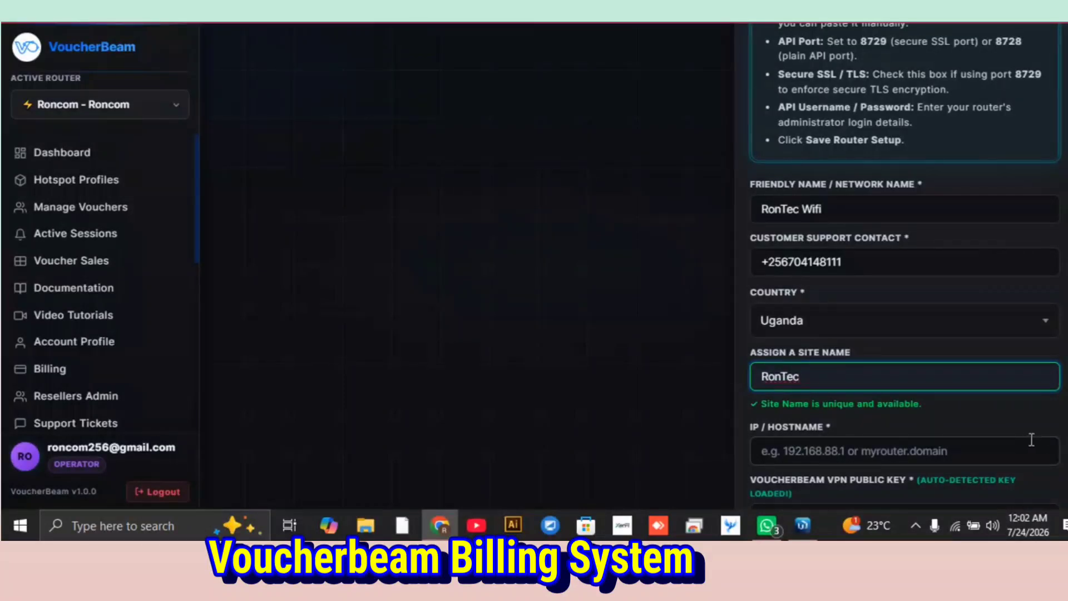
Set the new router's IP / hostname to 10.10.10.1.
left_click(880, 446)
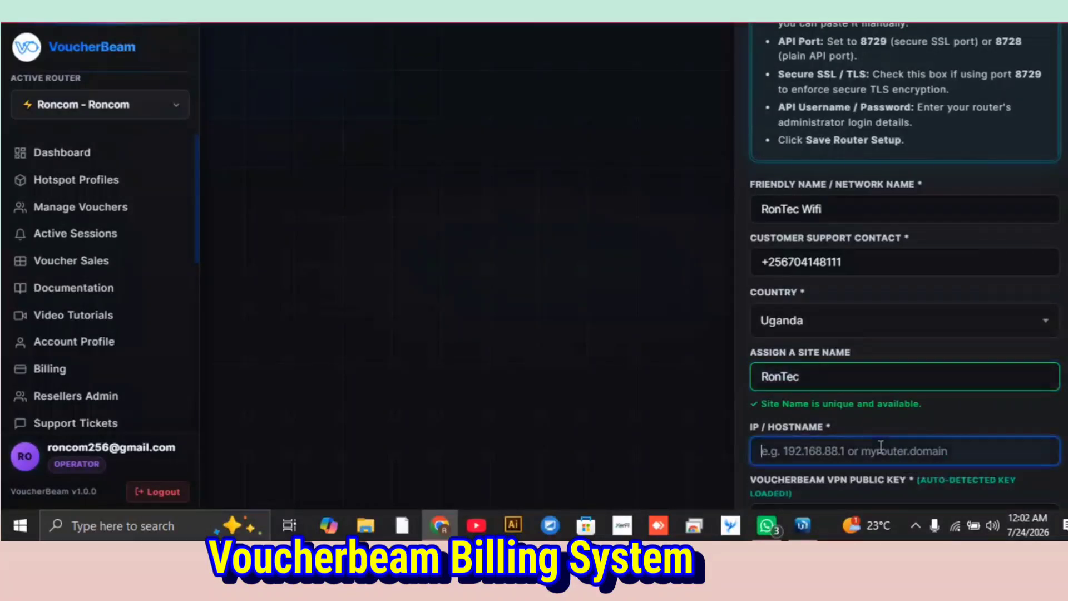
type("10")
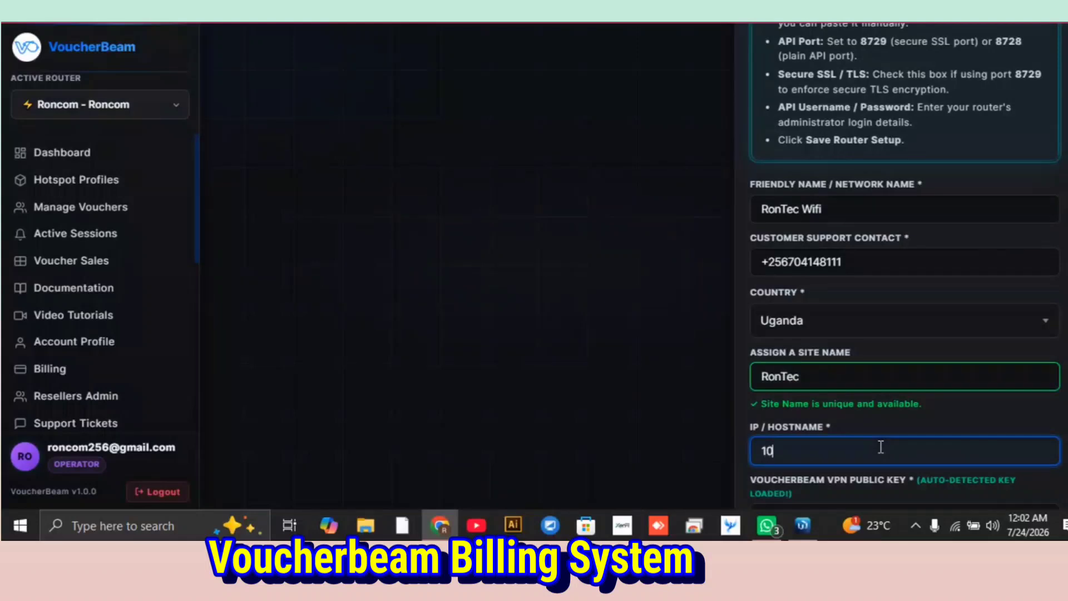
type(".10.10.1")
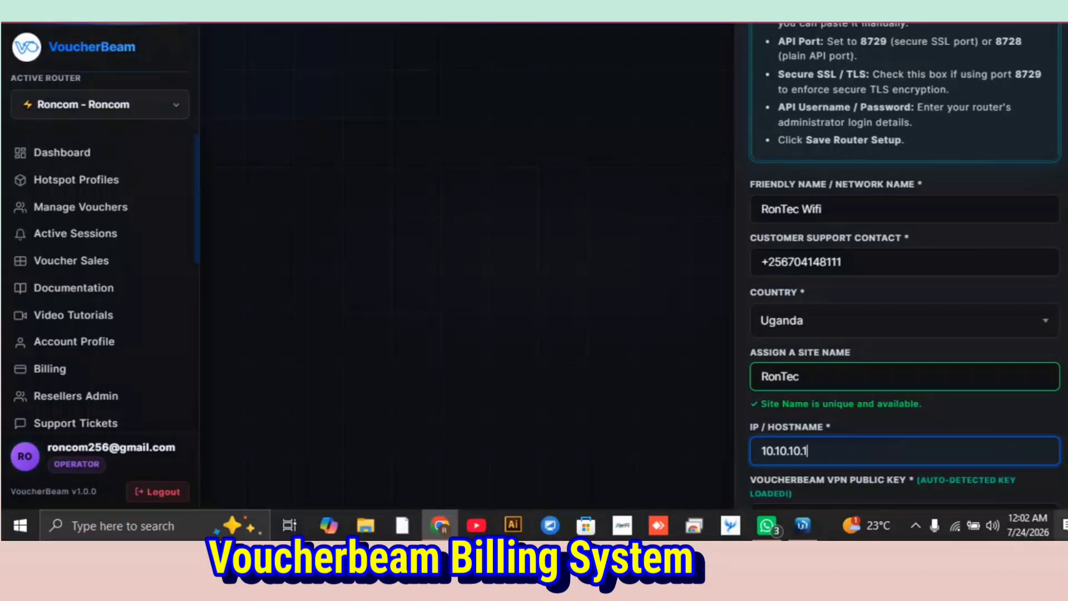
Keep the auto-detected VPN public key and enter admin as the router's API username.
left_click(1056, 480)
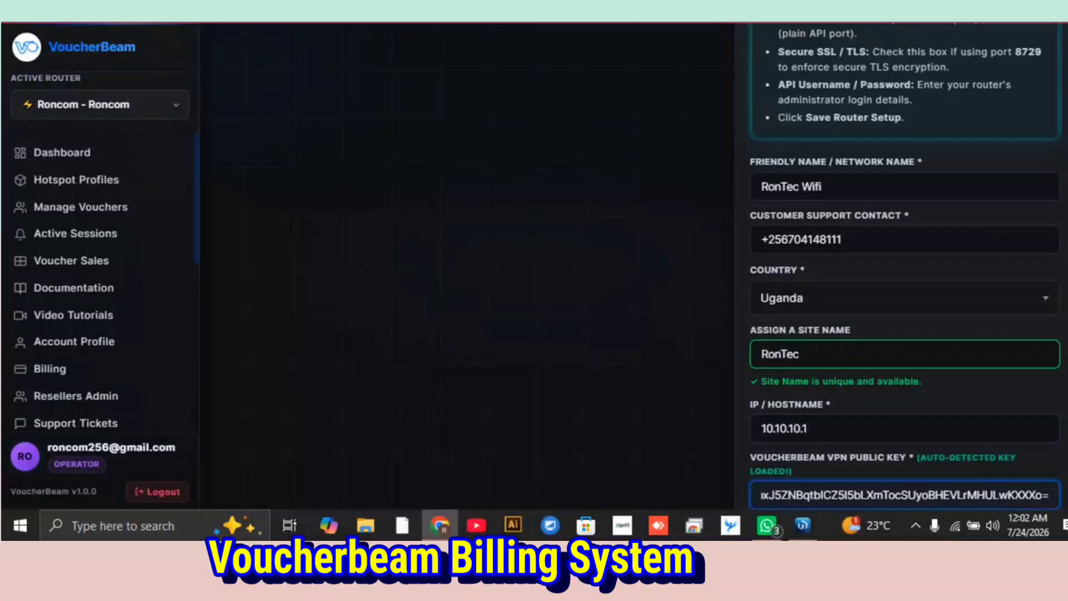
key("Tab")
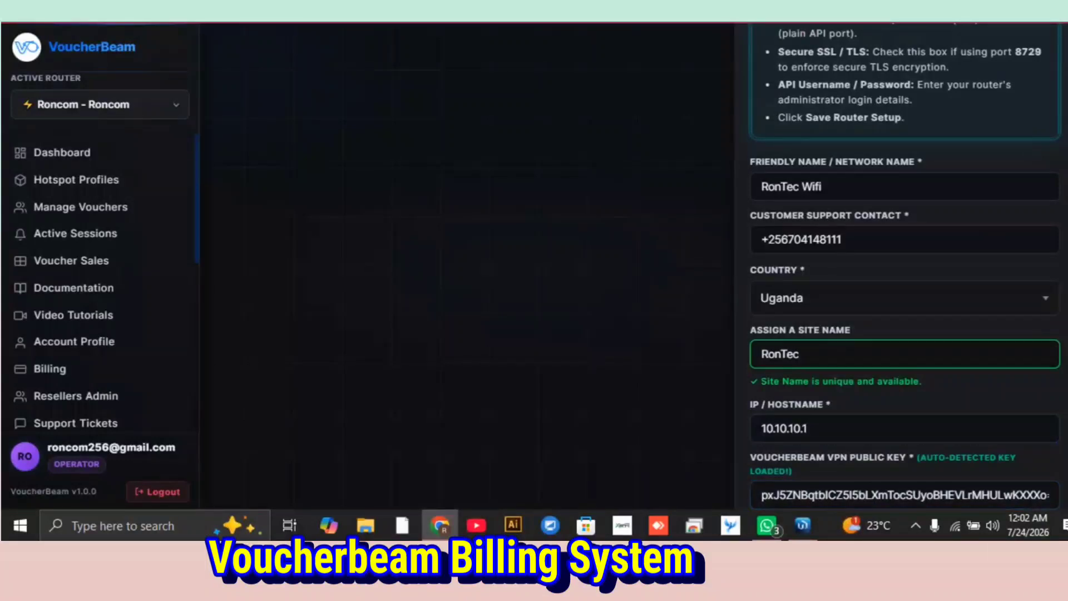
scroll(905, 266, "down", 3)
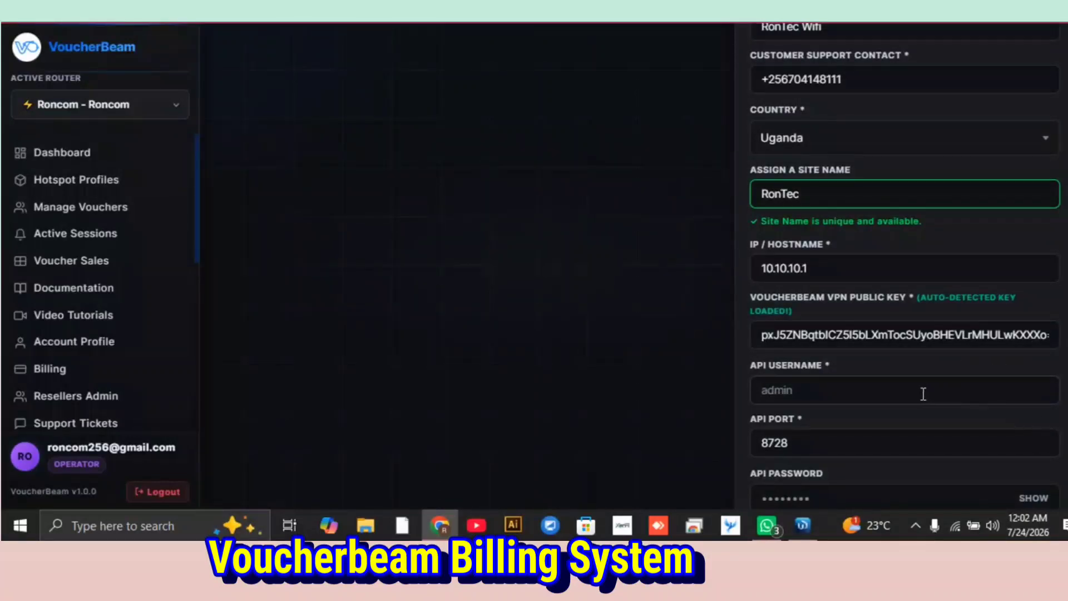
left_click(853, 390)
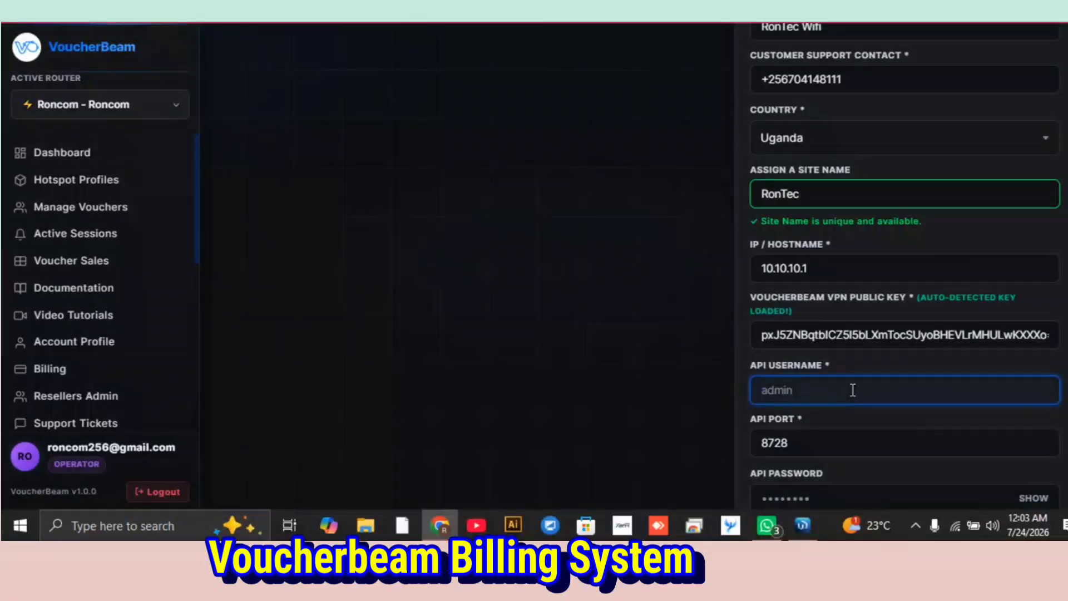
type("admin")
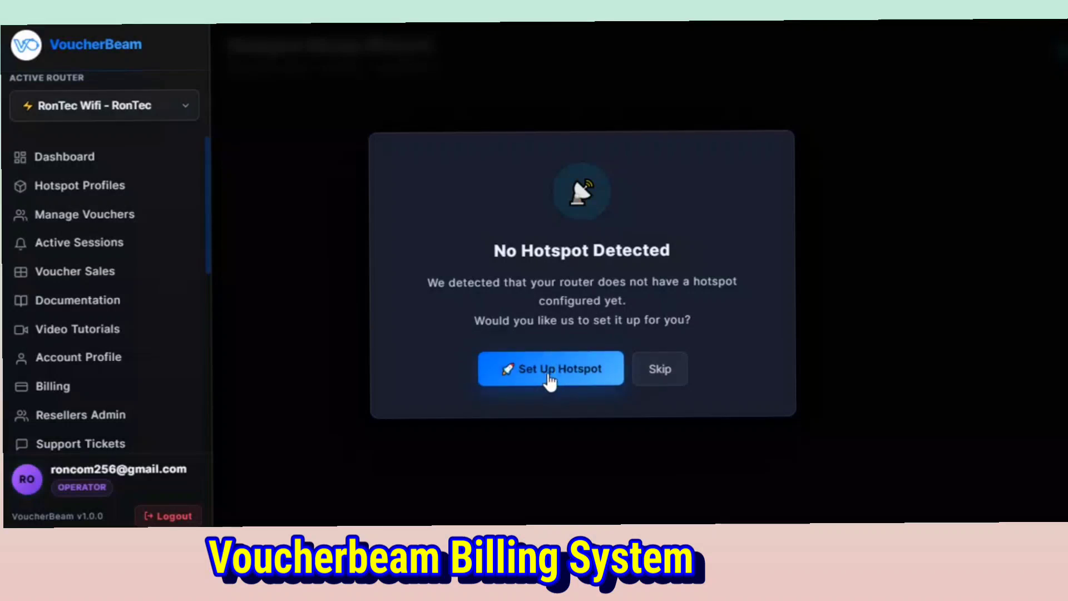
Start the hotspot setup for the RonTec Wifi router.
left_click(549, 380)
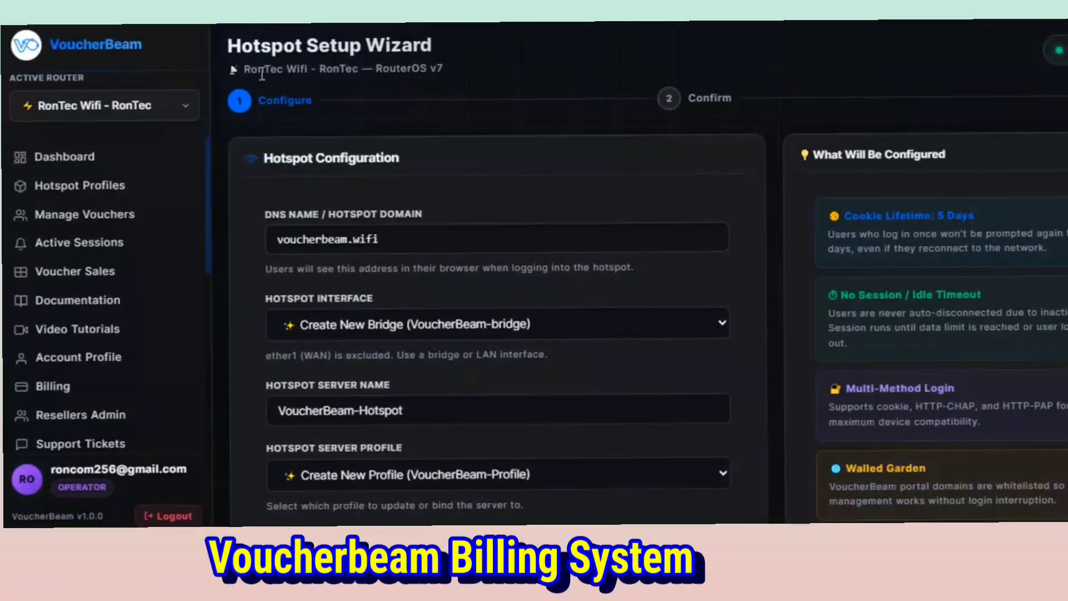
Set the hotspot's DNS name to rontec.wifi.
left_click(354, 239)
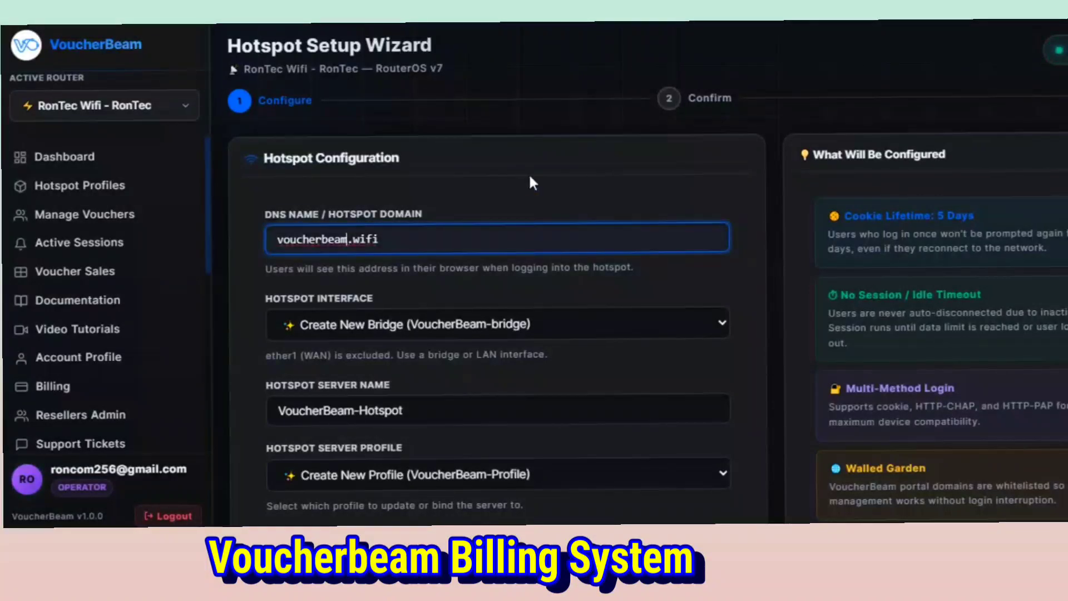
key("BackSpace")
key("BackSpace")
key("BackSpace")
key("BackSpace")
key("BackSpace")
key("BackSpace")
key("BackSpace")
key("BackSpace")
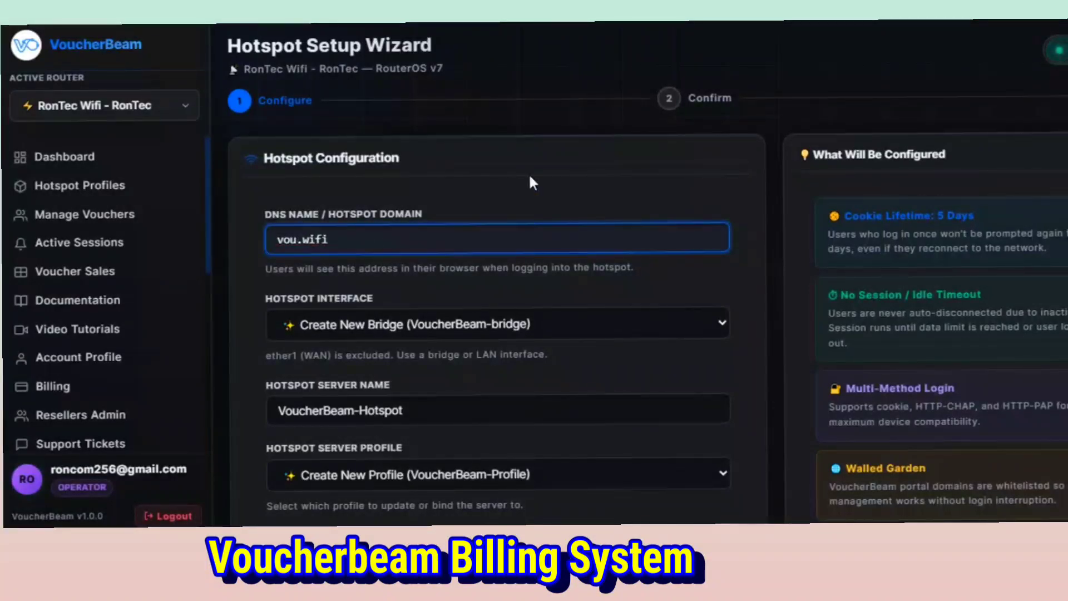
key("BackSpace")
key("BackSpace")
key("BackSpace")
type("rdncom")
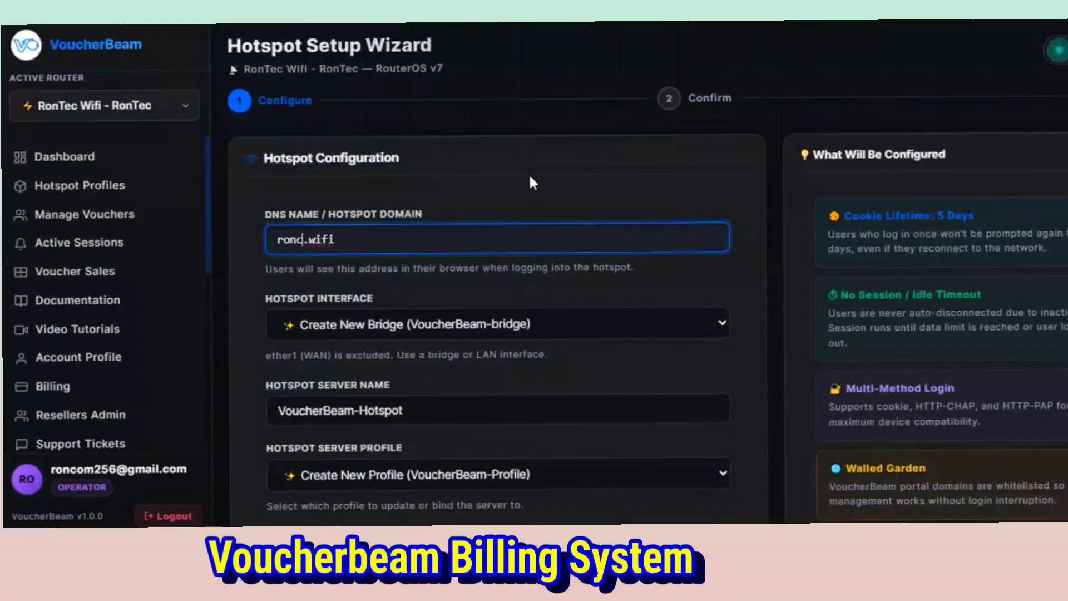
key("BackSpace")
key("BackSpace")
key("BackSpace")
type("tec")
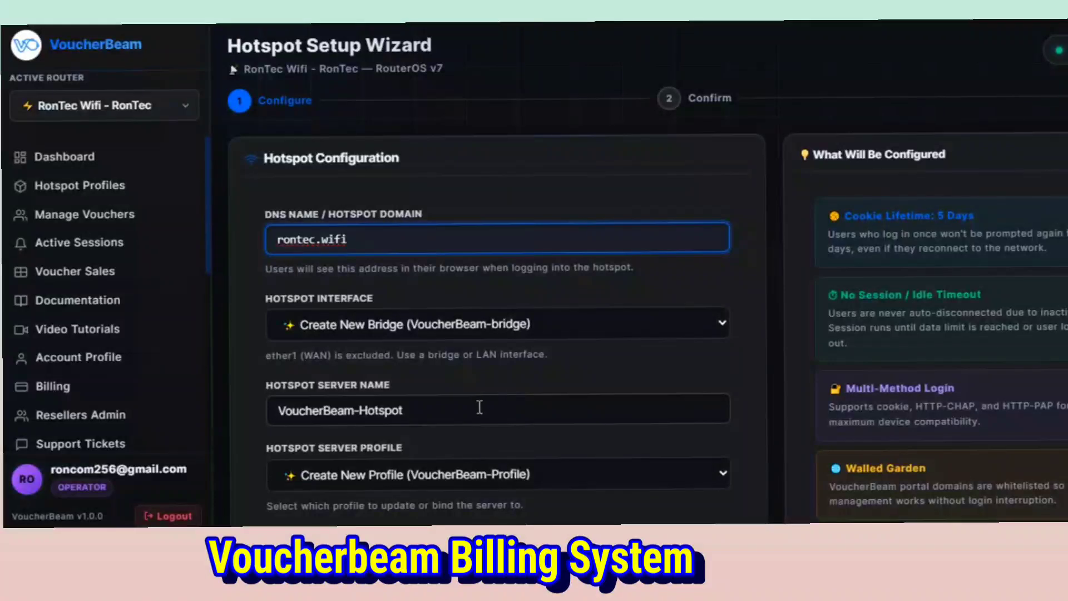
Change the hotspot server name to RonTec-Hotspot.
left_click(357, 409)
key("BackSpace")
key("BackSpace")
key("BackSpace")
key("BackSpace")
key("BackSpace")
key("BackSpace")
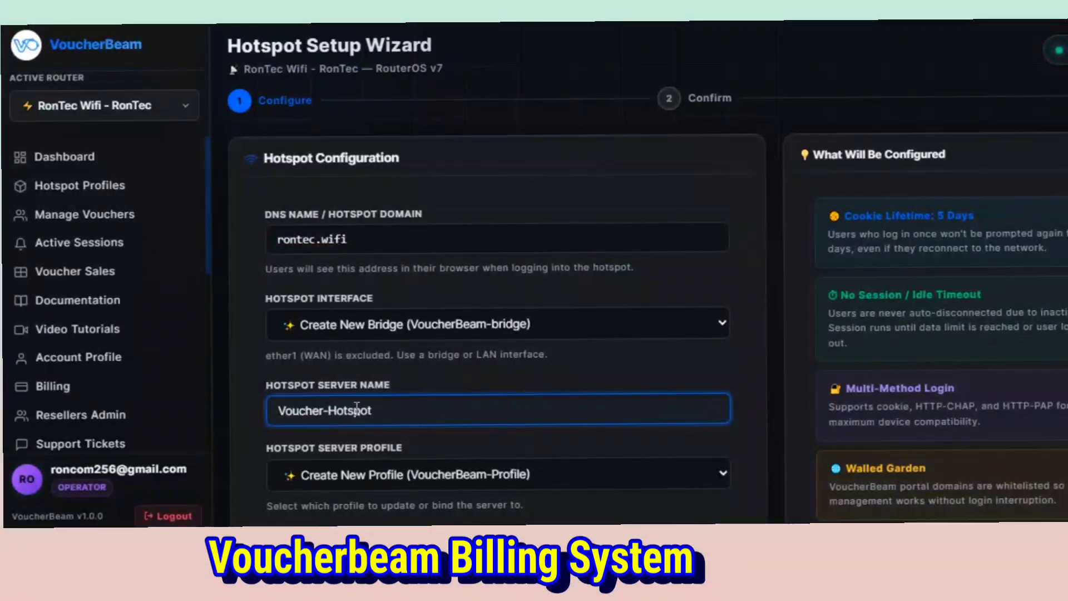
key("BackSpace")
key("BackSpace")
key("BackSpace")
key("BackSpace")
key("BackSpace")
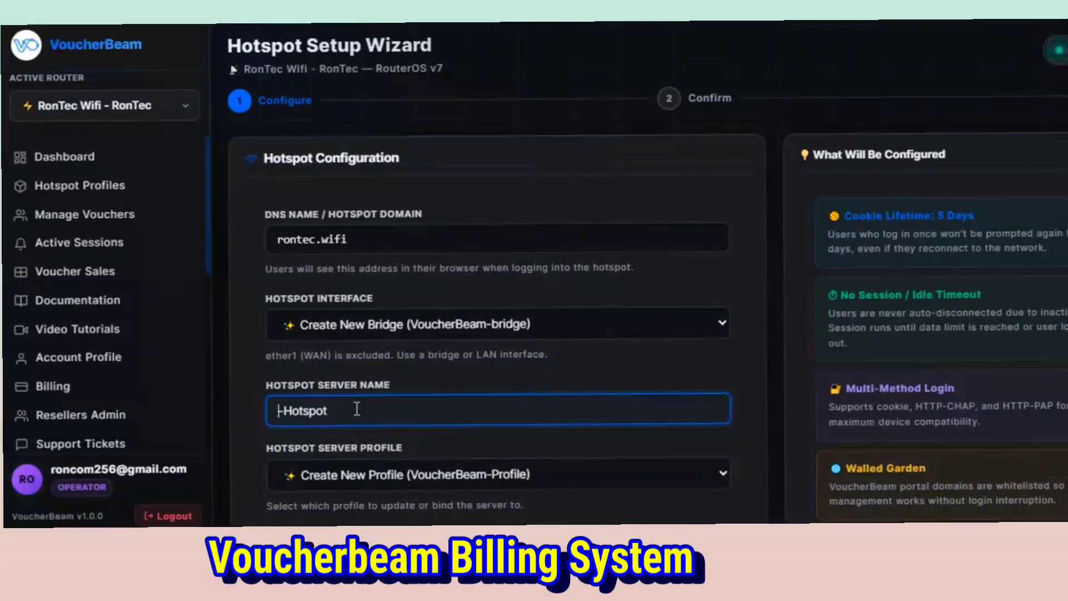
type("R")
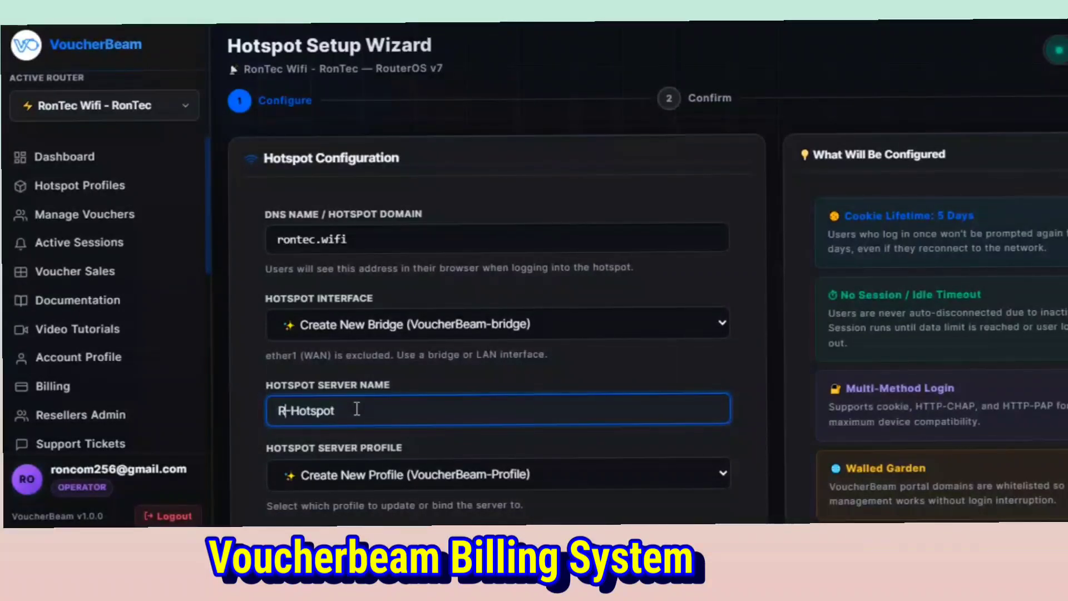
type("ont")
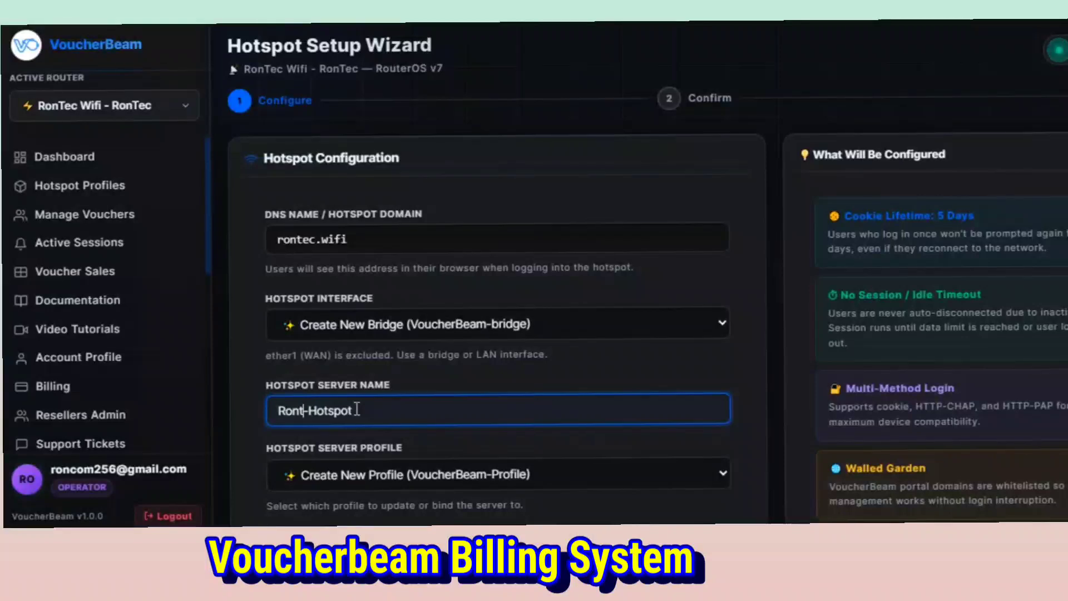
type("ec")
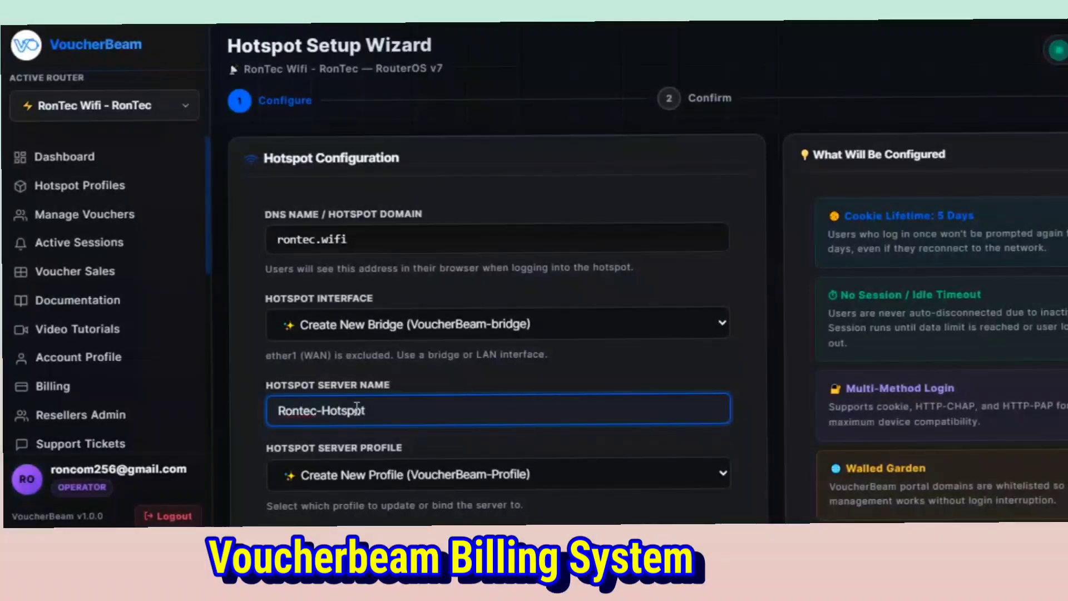
left_click(303, 412)
key("BackSpace")
type("T")
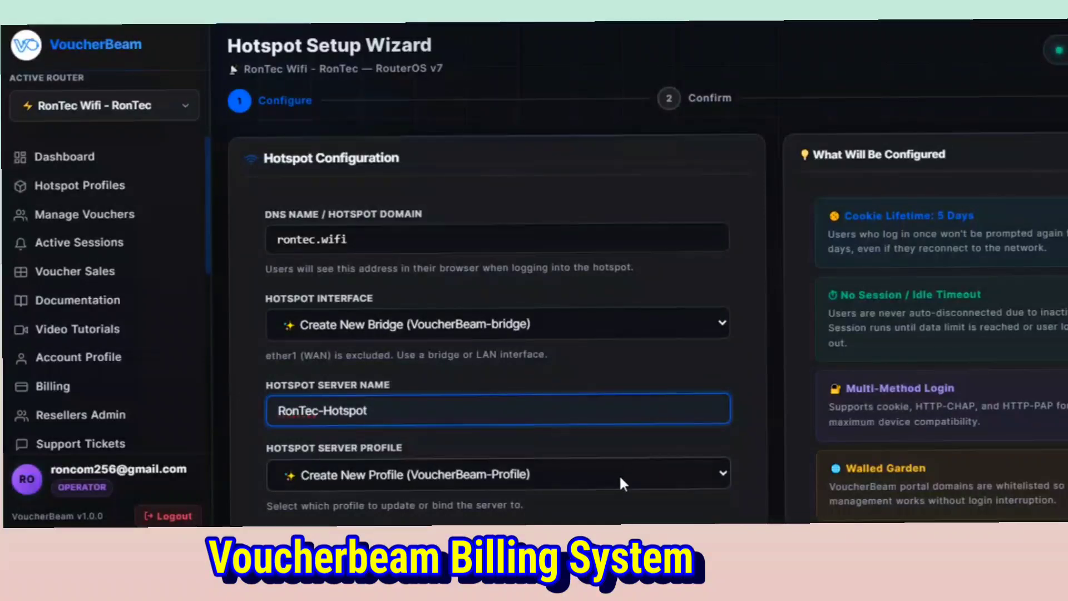
left_click(763, 434)
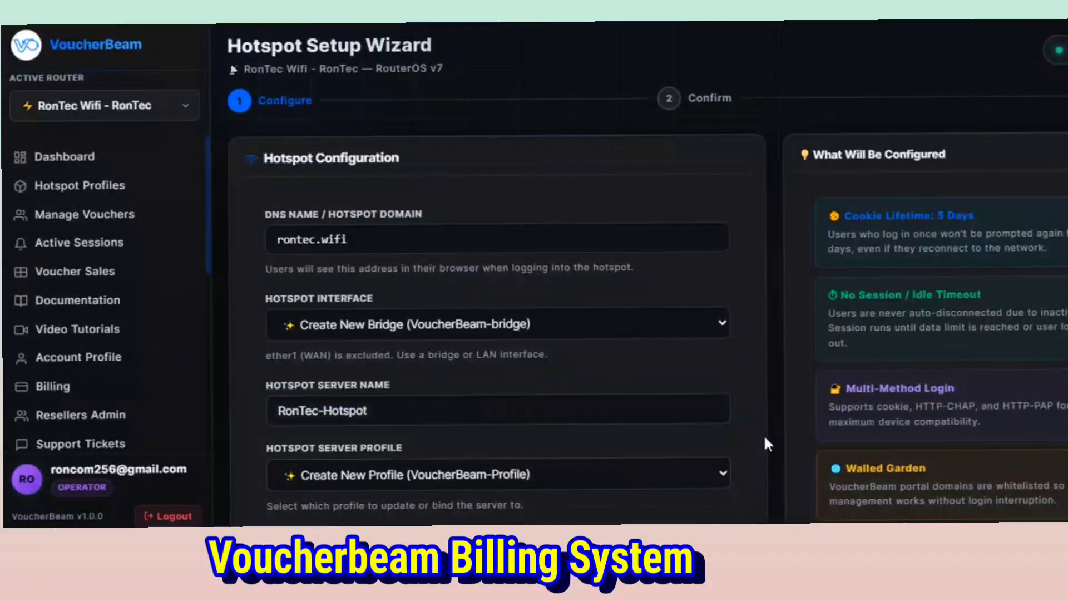
Keep the remaining profile, login and network settings, review the configuration summary and install the hotspot.
scroll(765, 437, "down", 6)
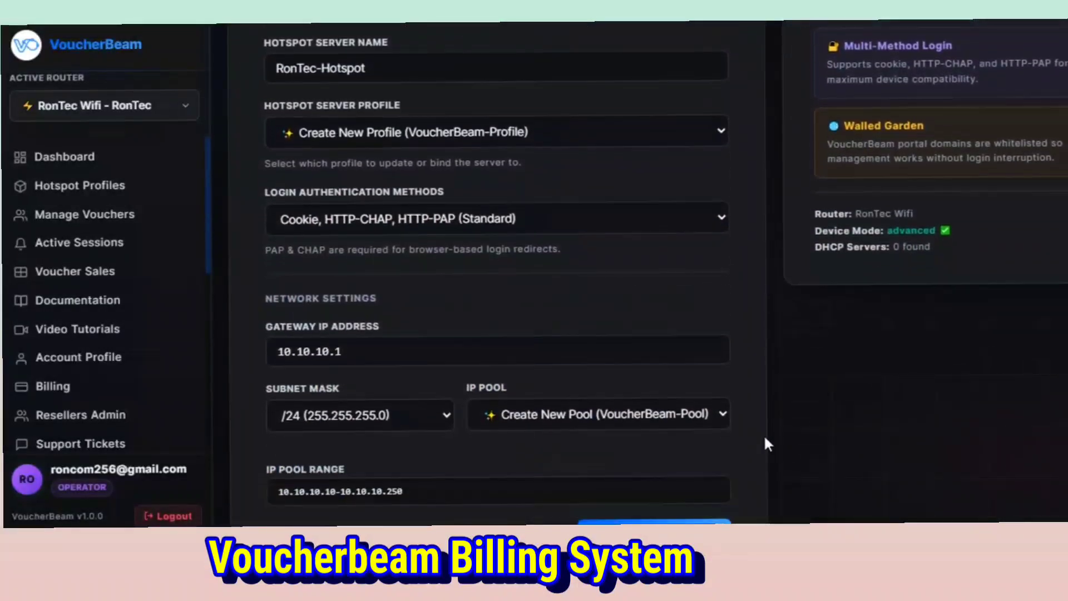
scroll(765, 443, "down", 2)
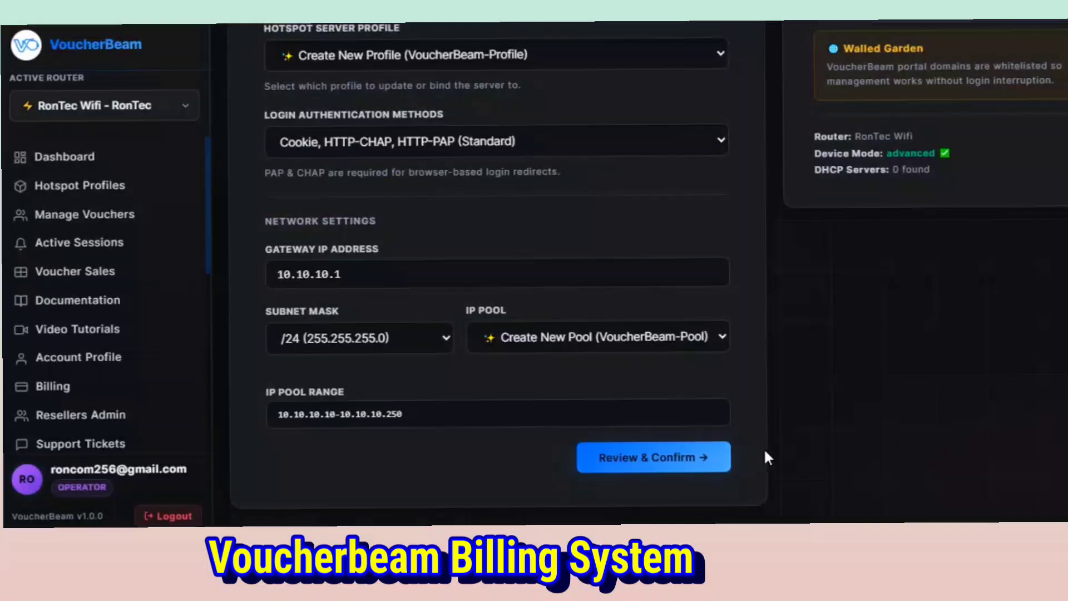
left_click(705, 457)
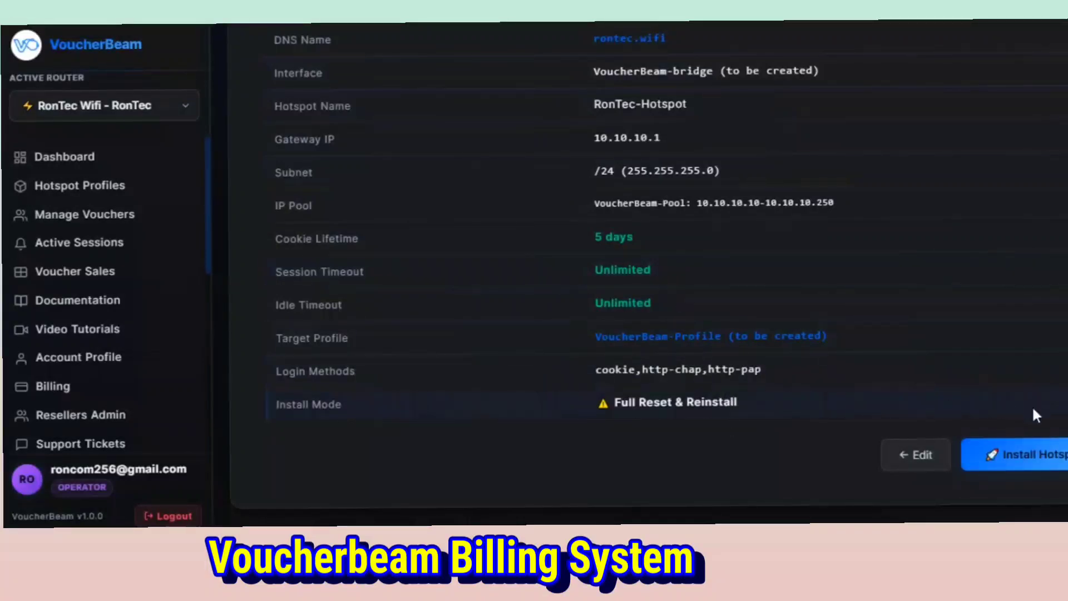
left_click(1021, 457)
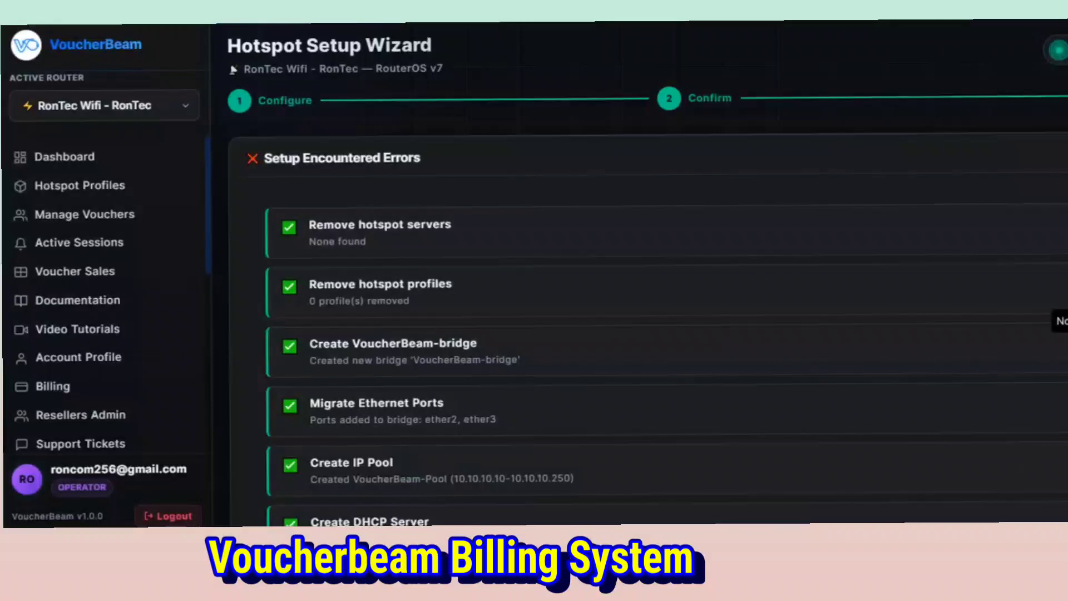
Check the installation results and run the hotspot setup again in Update Profile Only mode.
scroll(647, 278, "down", 5)
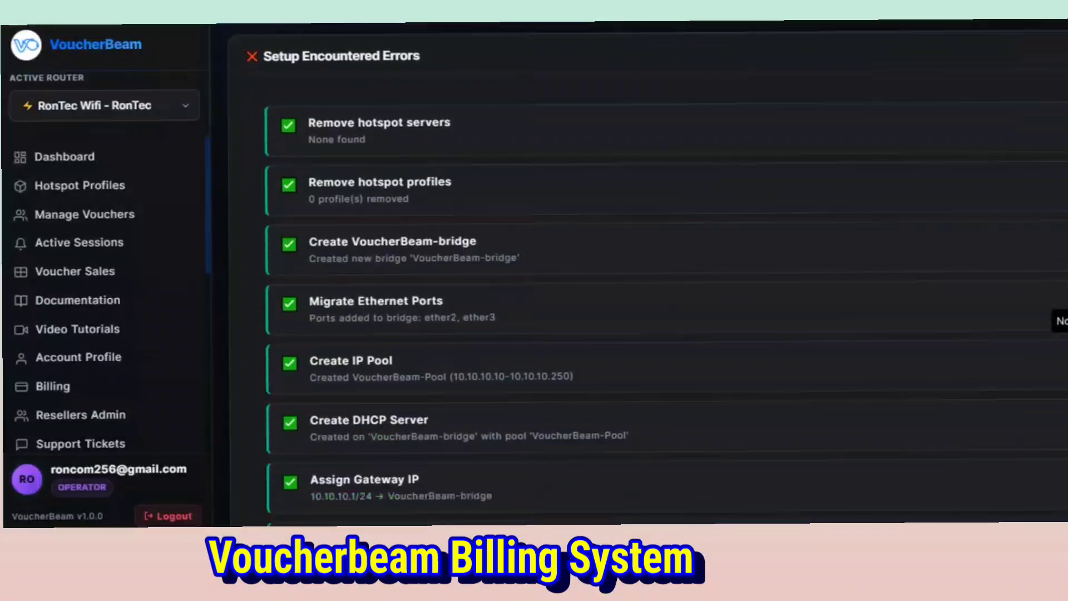
scroll(647, 278, "down", 2)
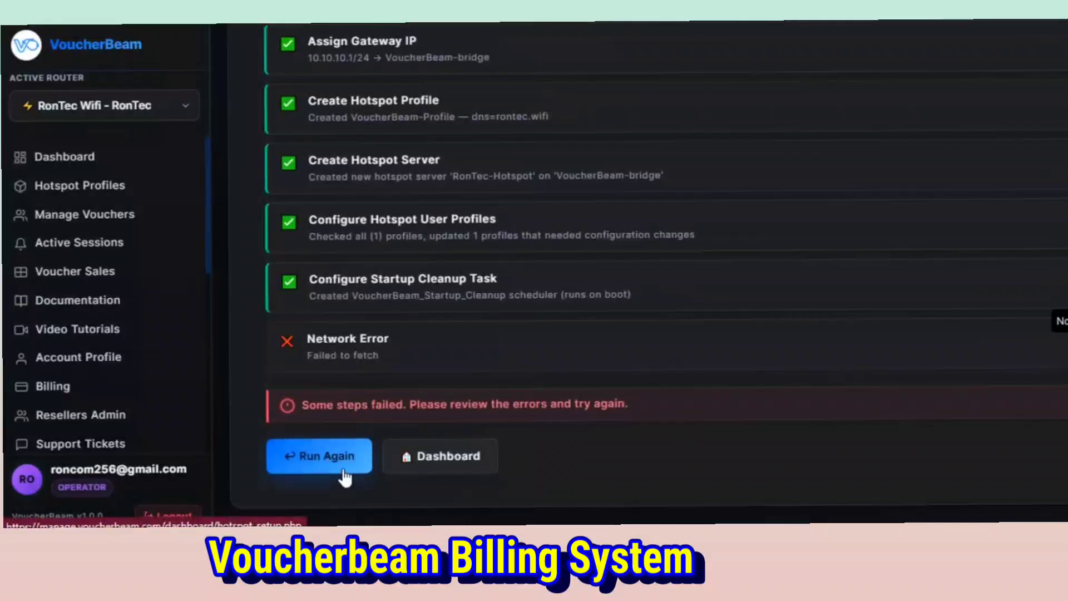
left_click(304, 452)
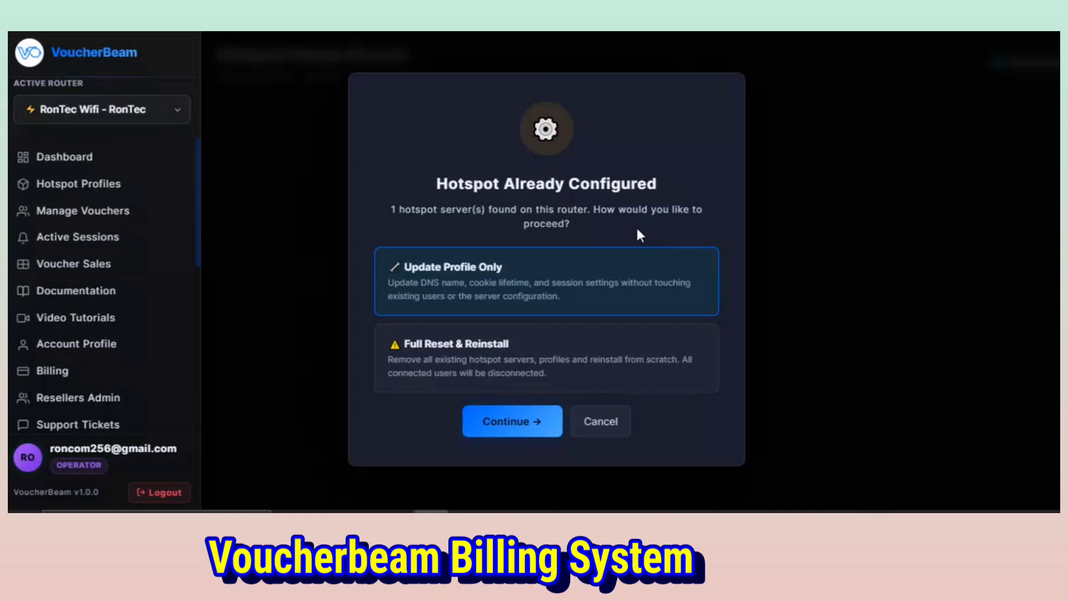
left_click(534, 420)
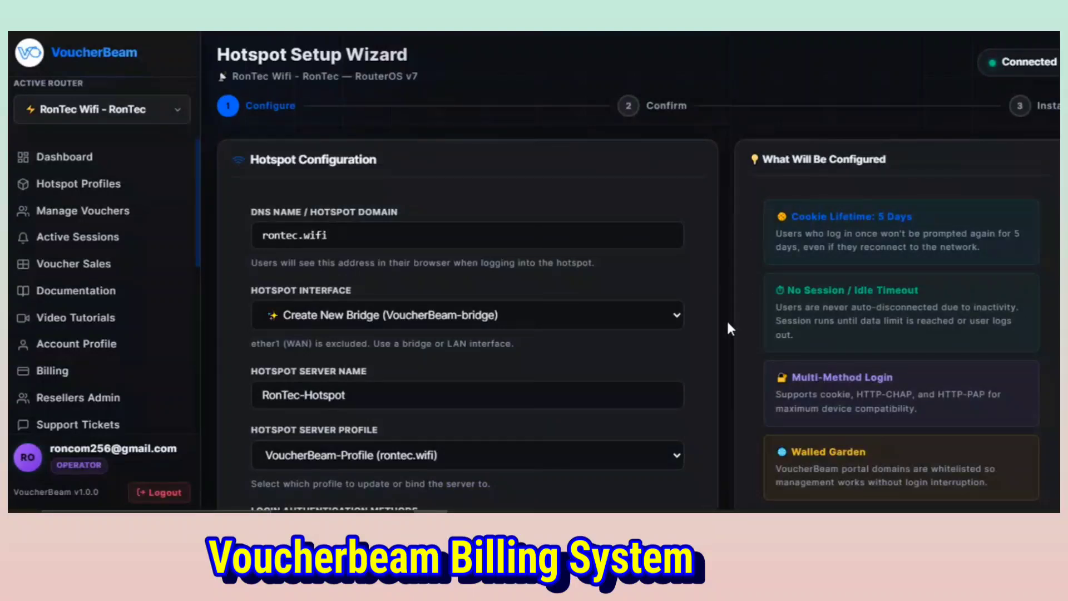
Confirm the prefilled hotspot configuration, install the hotspot and proceed to the hotspot profiles.
scroll(727, 319, "down", 5)
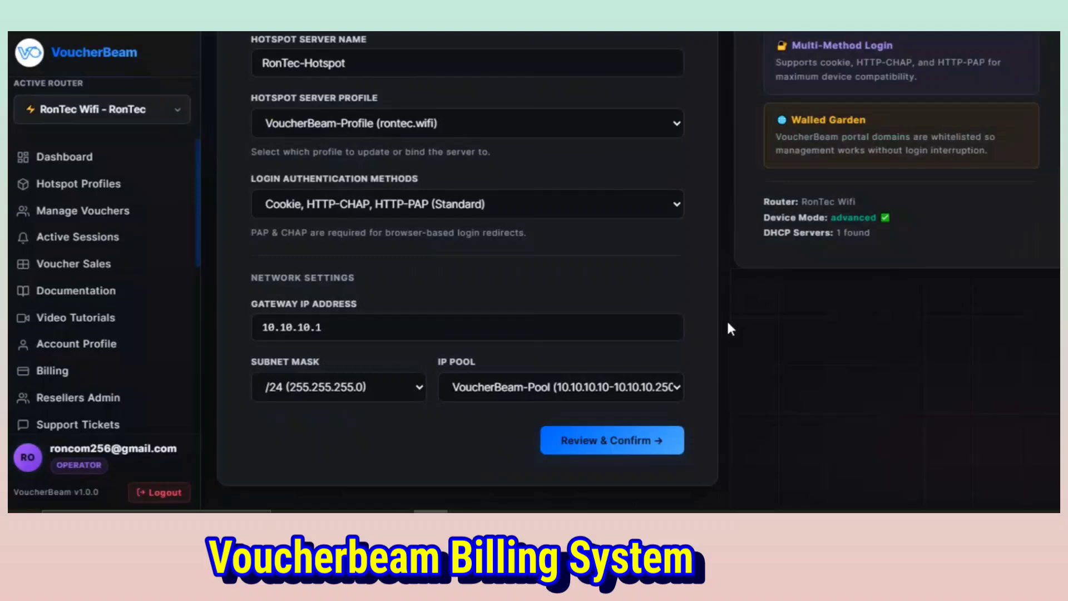
left_click(627, 442)
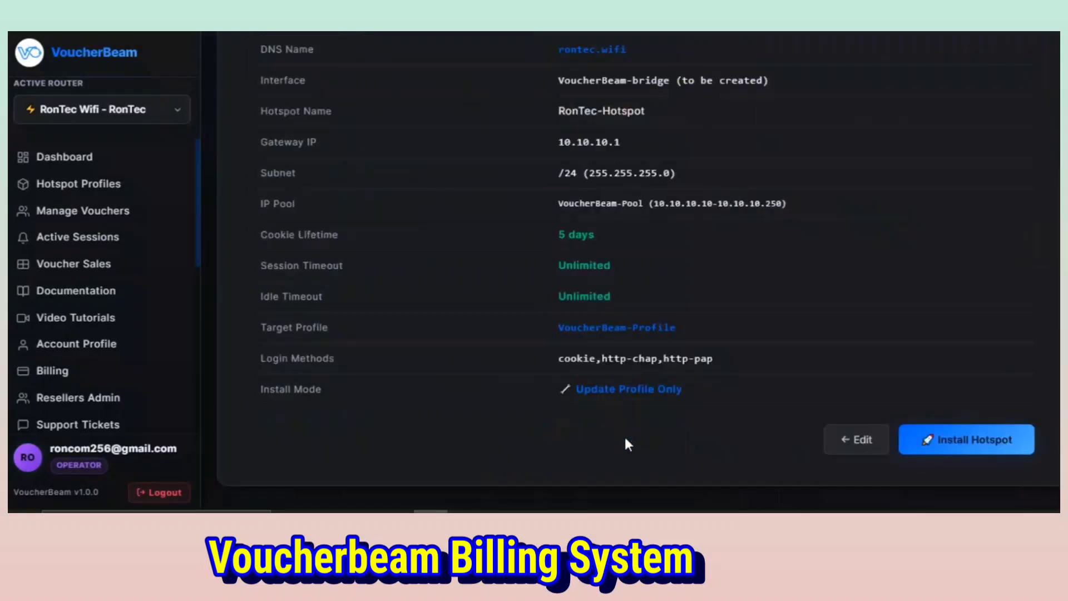
left_click(973, 439)
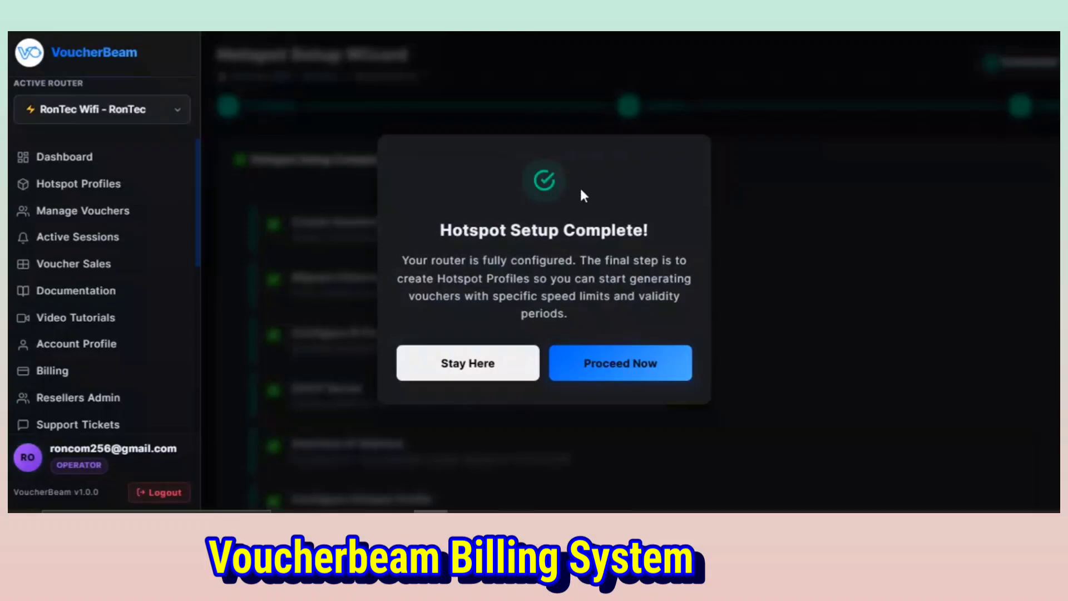
left_click(635, 370)
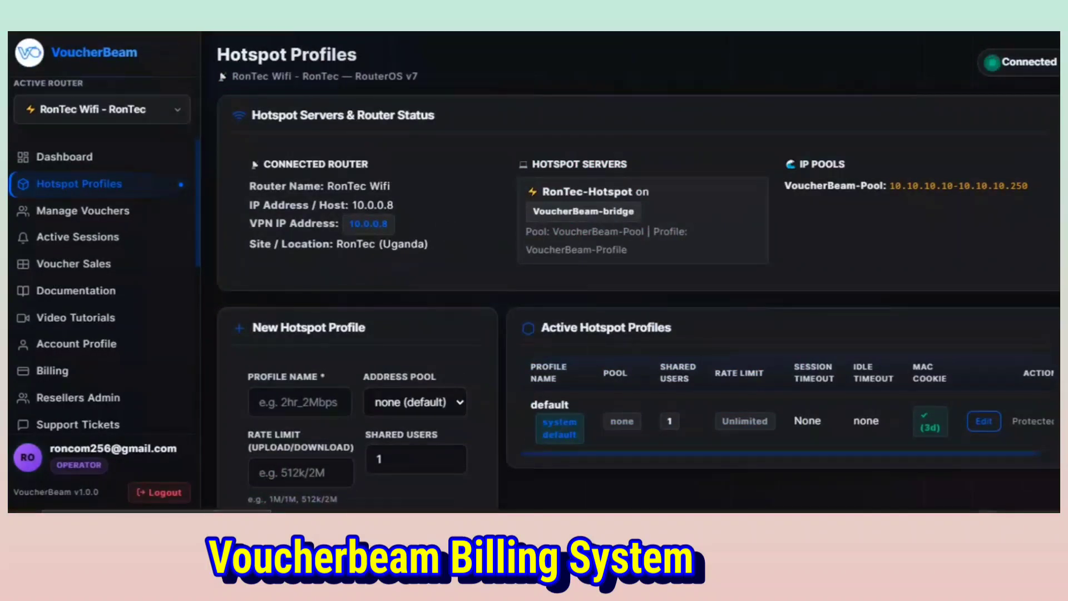
left_click(988, 511)
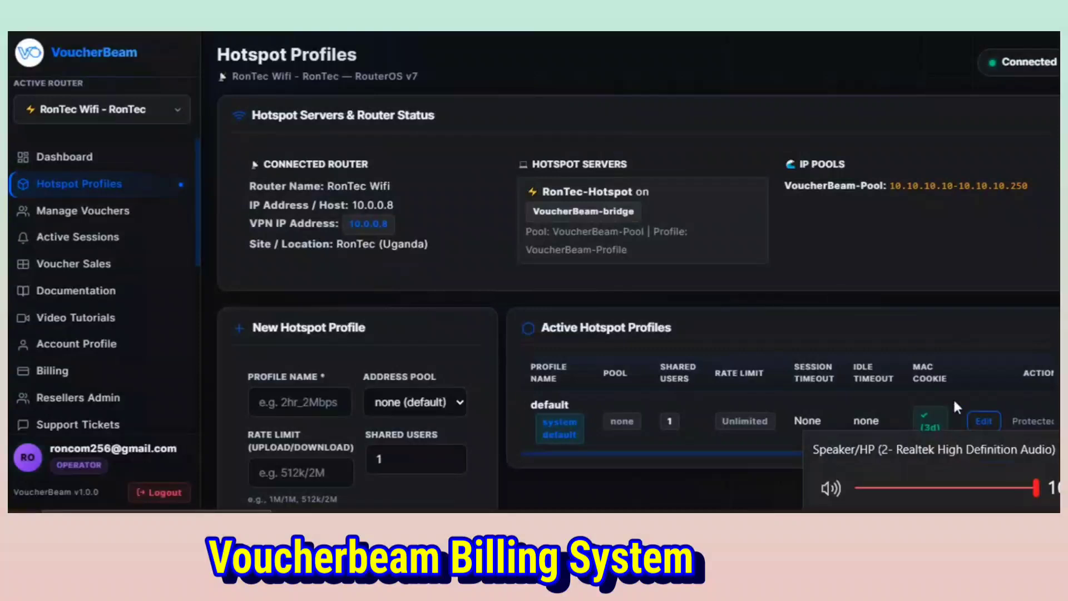
left_click(846, 303)
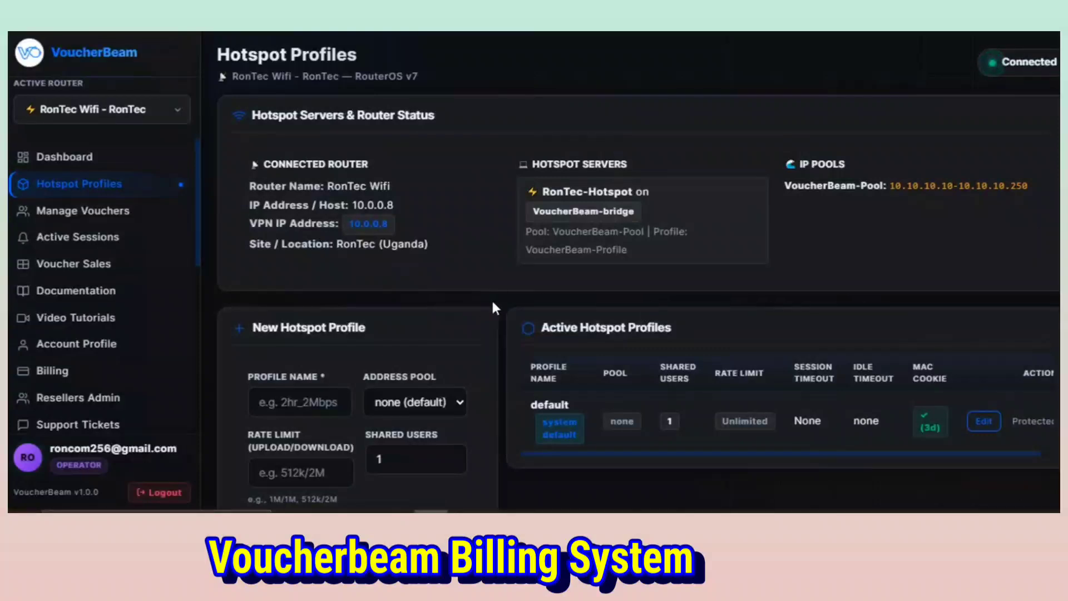
Examine the router status, the new hotspot profile form and the active hotspot profiles.
scroll(491, 298, "down", 5)
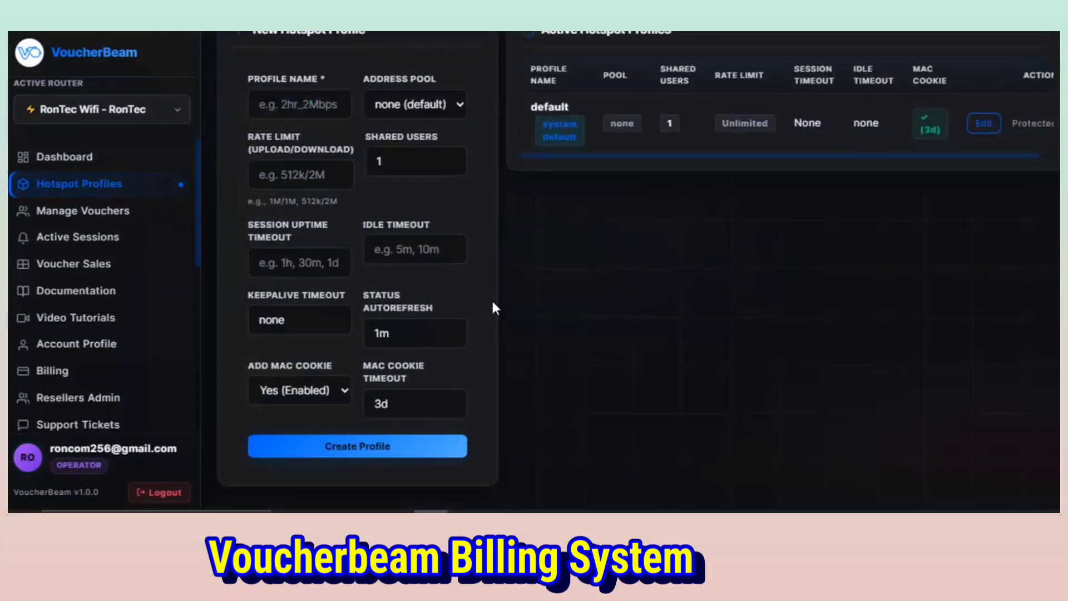
scroll(492, 302, "up", 1)
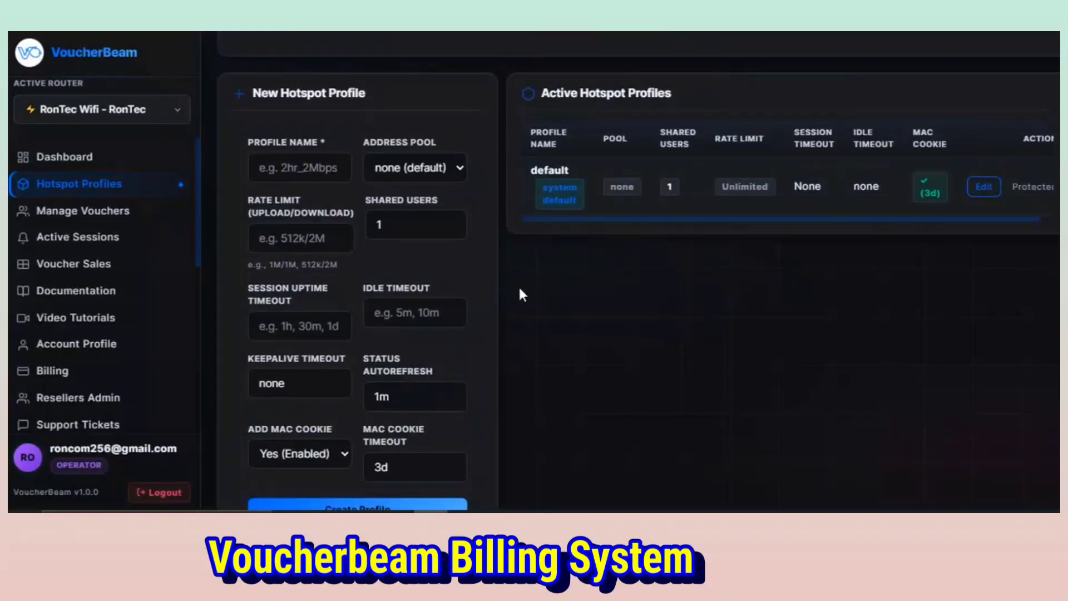
scroll(522, 294, "up", 4)
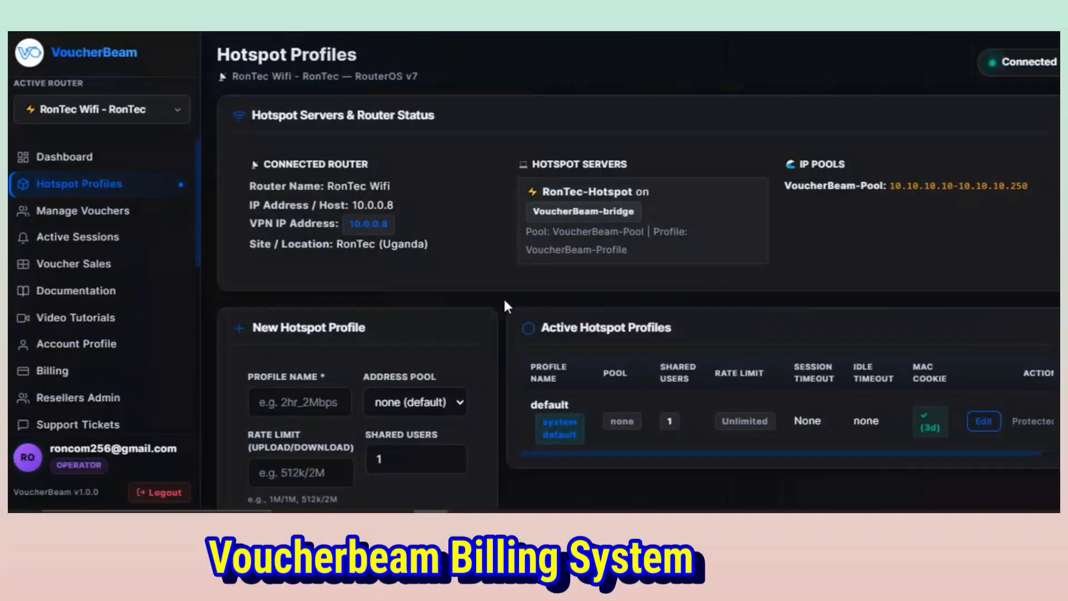
scroll(506, 306, "down", 1)
scroll(507, 306, "down", 5)
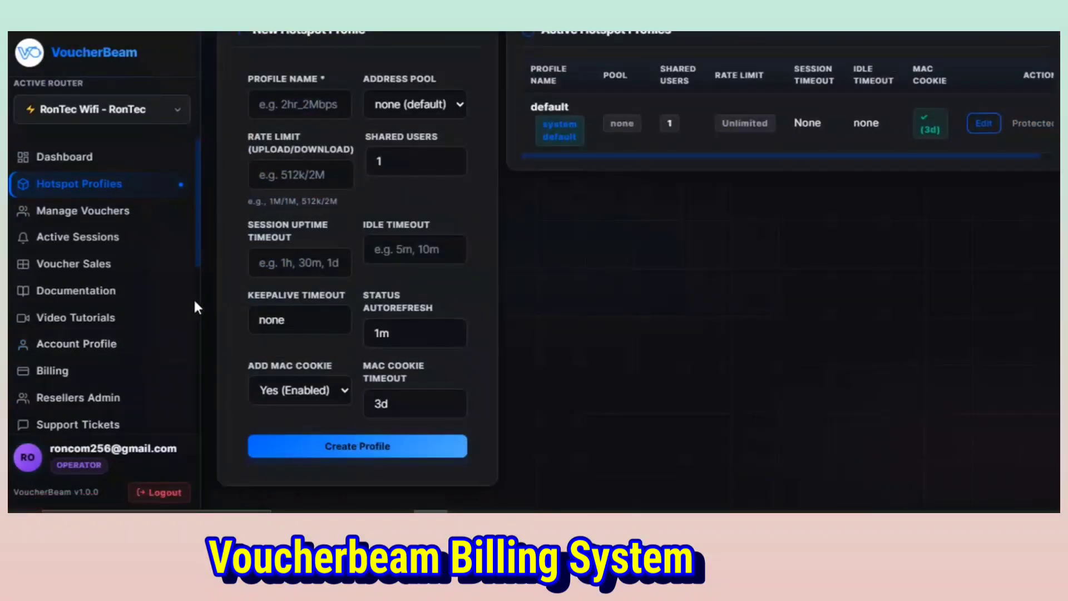
Open the router's dashboard and examine its hardware and system information and live interfaces.
left_click(83, 167)
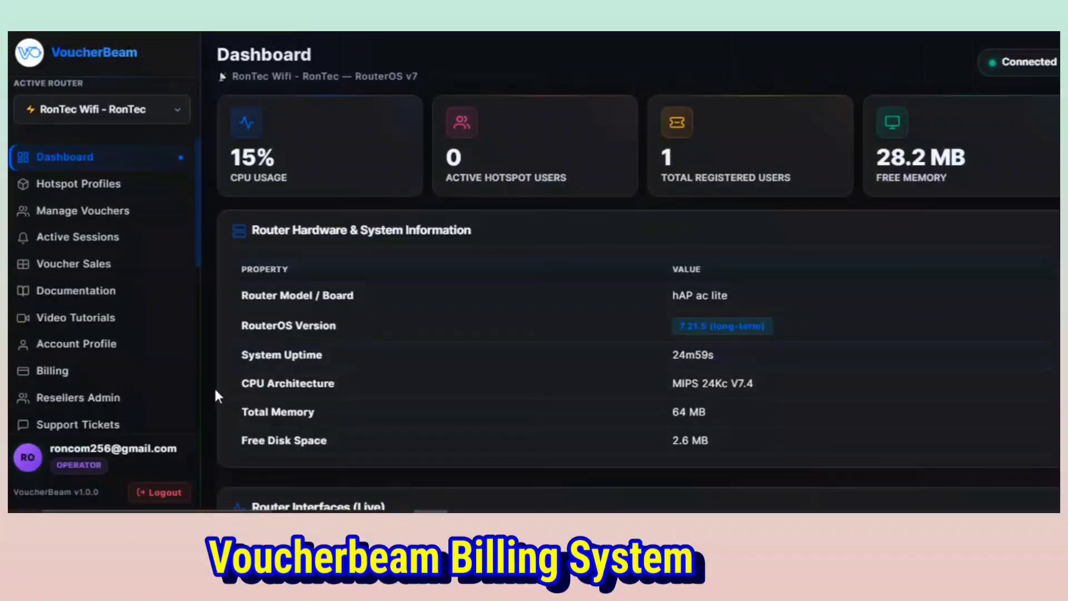
scroll(215, 390, "down", 3)
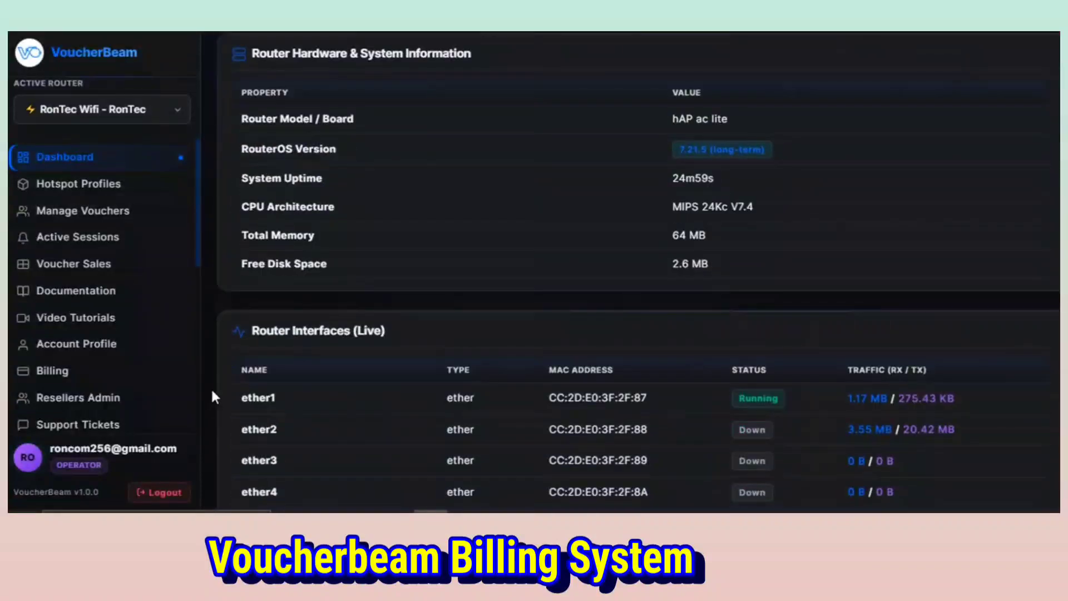
scroll(215, 396, "down", 4)
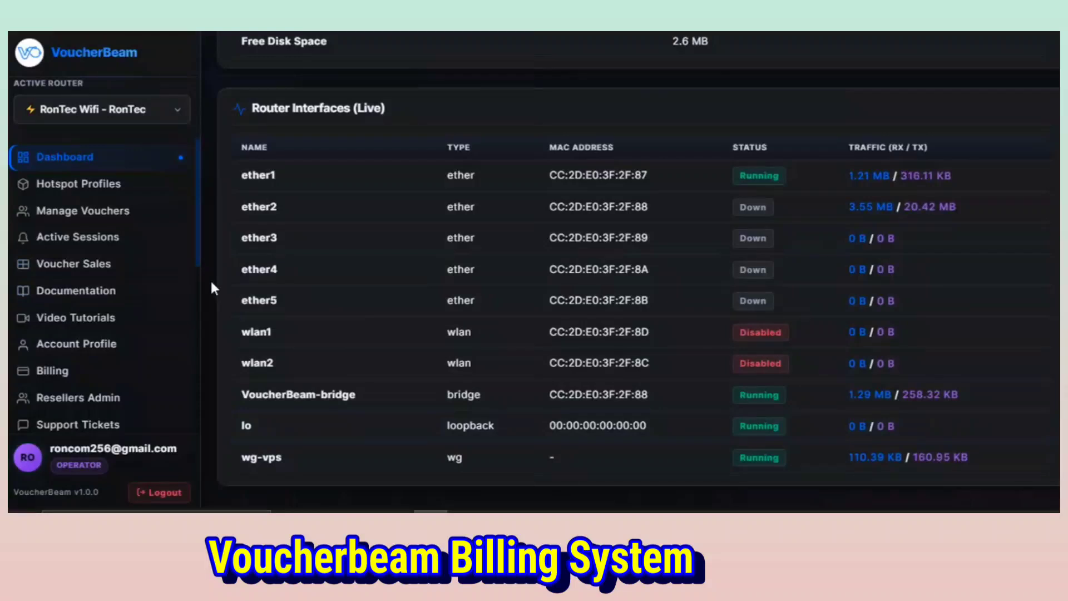
scroll(211, 285, "up", 2)
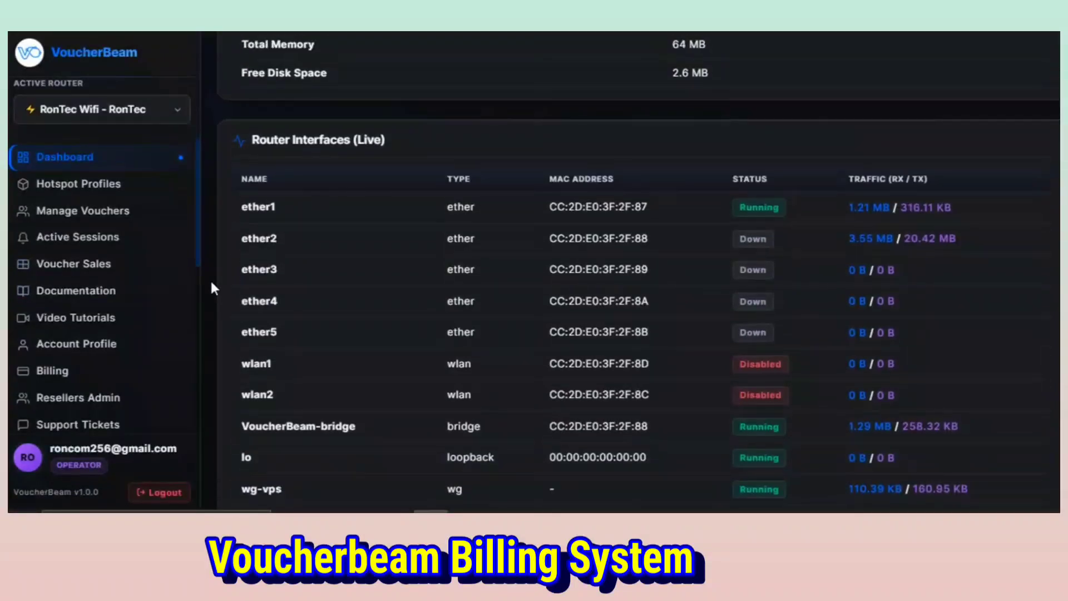
scroll(212, 287, "up", 5)
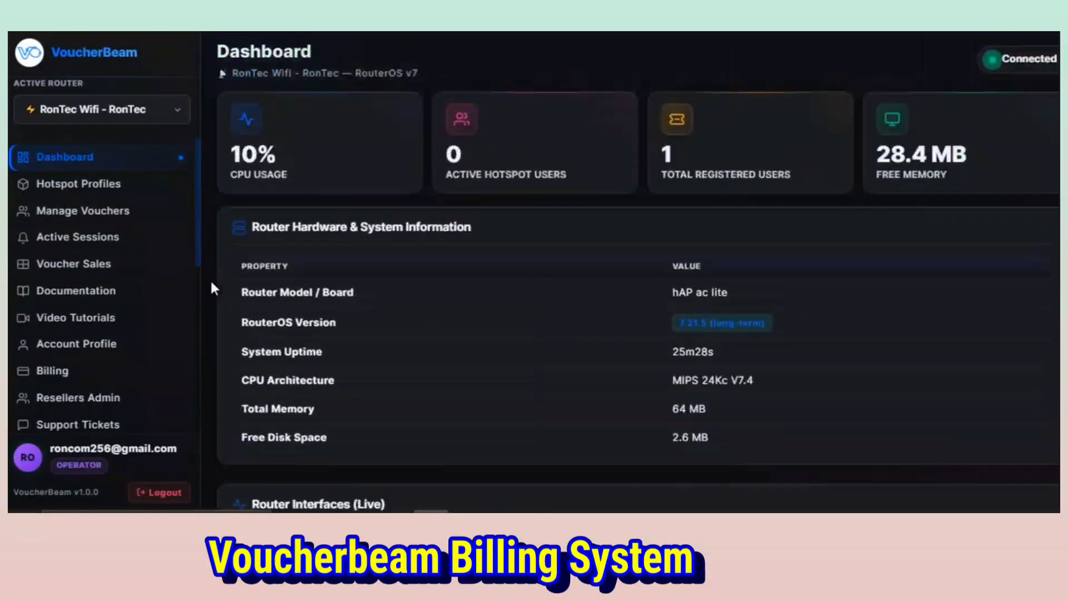